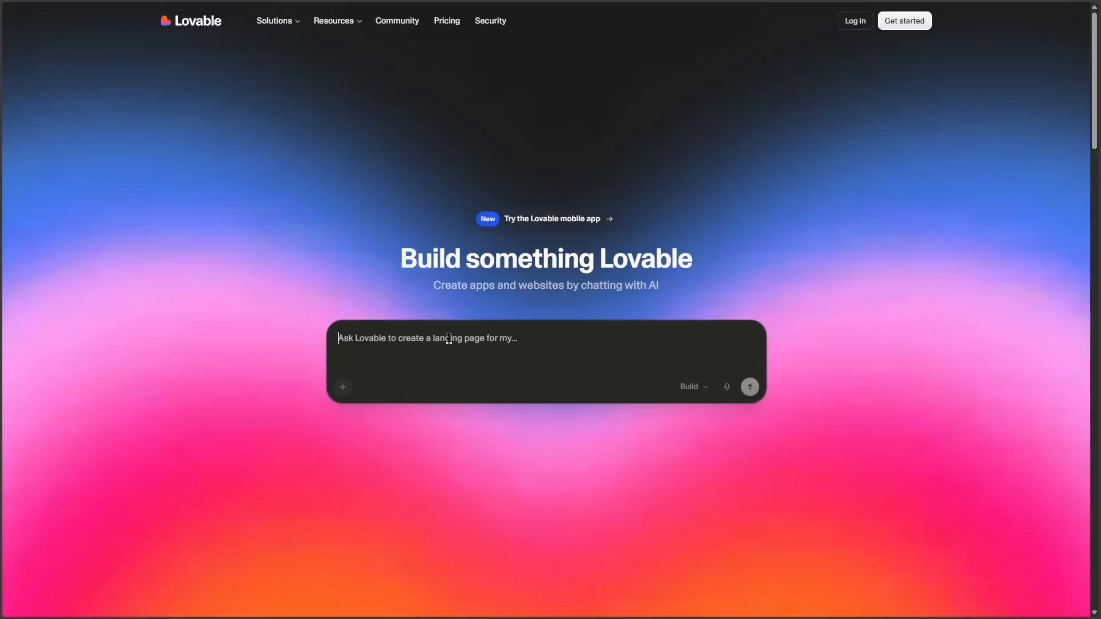
- Generate a responsive Brew Haven Café website with a logo and Home, Menu, About us, Reservation and Contact pages, continuing with email when asked for an account
type("Create a modern, visually appealing, fully responsive website for a small local coffee shop called Brew Haven Café. The design should feel warm, cozy, and premium with earthy tones, coffee-inspired colors, elegant typography, and inviting imagery. Create a logo for this coffee shop as well. Include Home page, Menu, About us, Reservation, and a Contact page. The menu page should have Hot coffee, Iced coffee, Tea, Pastries, and Breakfast snacks. The reservation page should have a table booking form where customers can book a table. The About us page should have a story of the coffee shop, missions and values, meet the team section, and an interior photo section. The contact page should have a contact form, address, phone number, and an opening hours section. The website should have soft animation on scroll, smooth navigation, sticky header, modern footer, and fully responsive.")
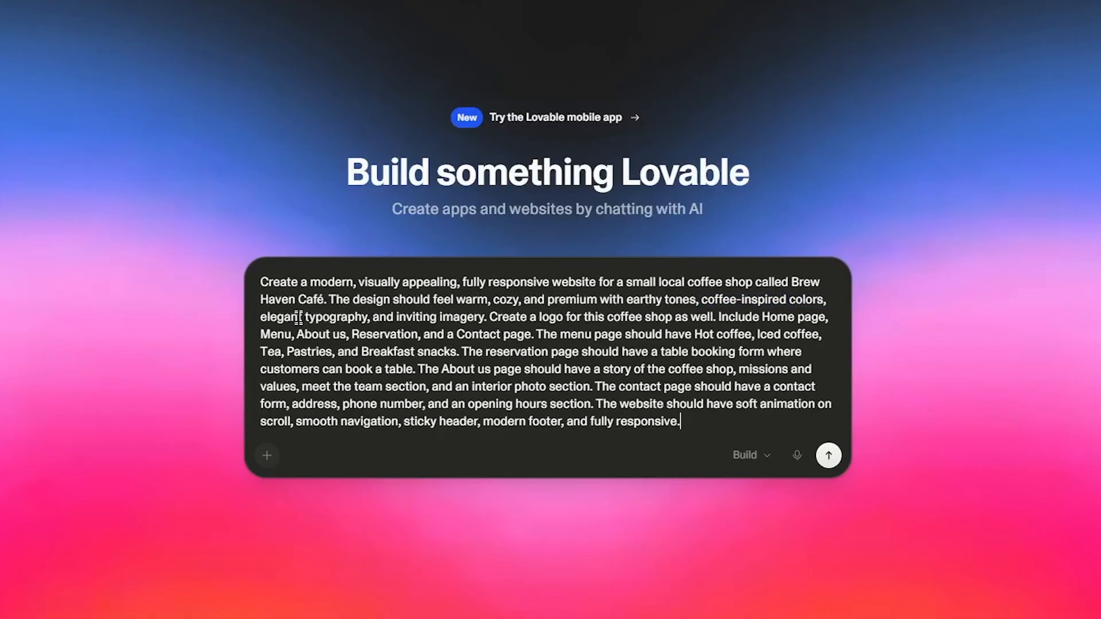
left_click_drag(260, 316, 377, 316)
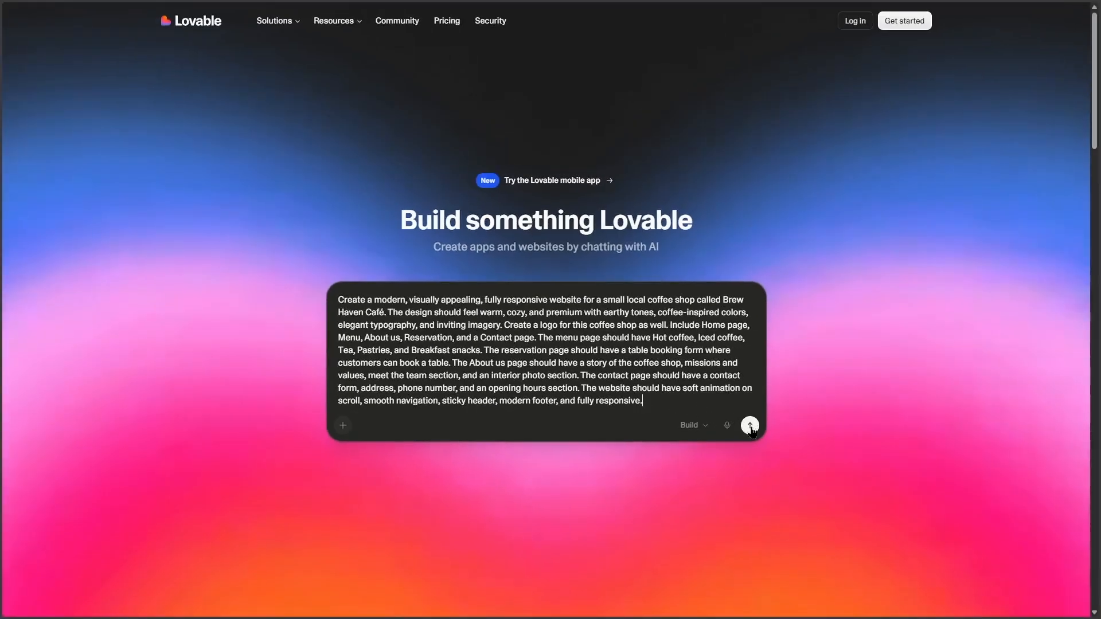
left_click(751, 427)
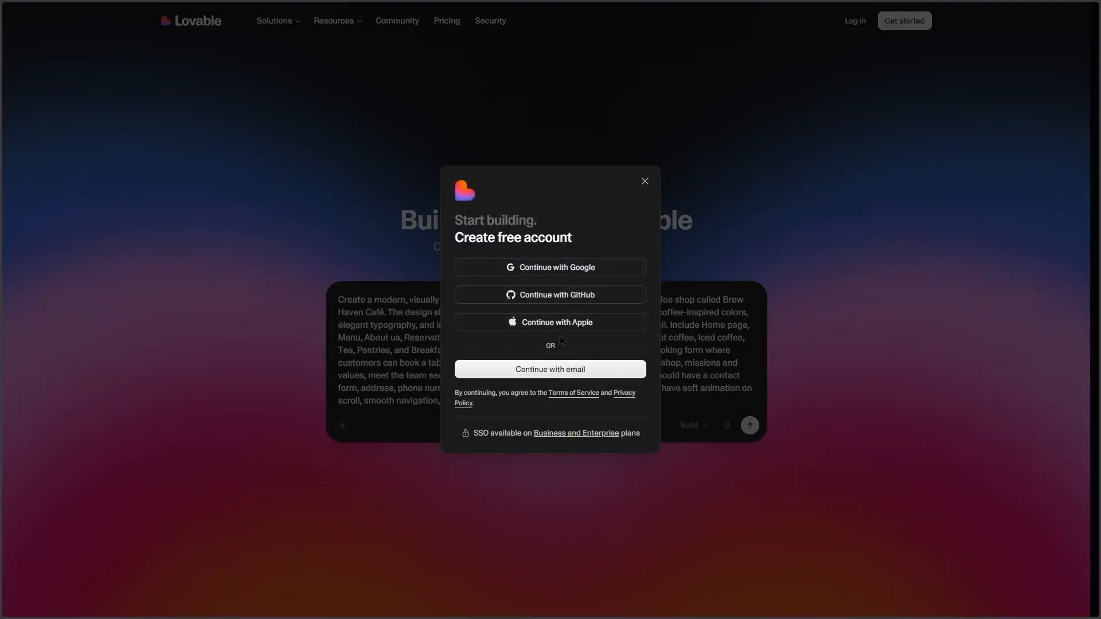
left_click(611, 371)
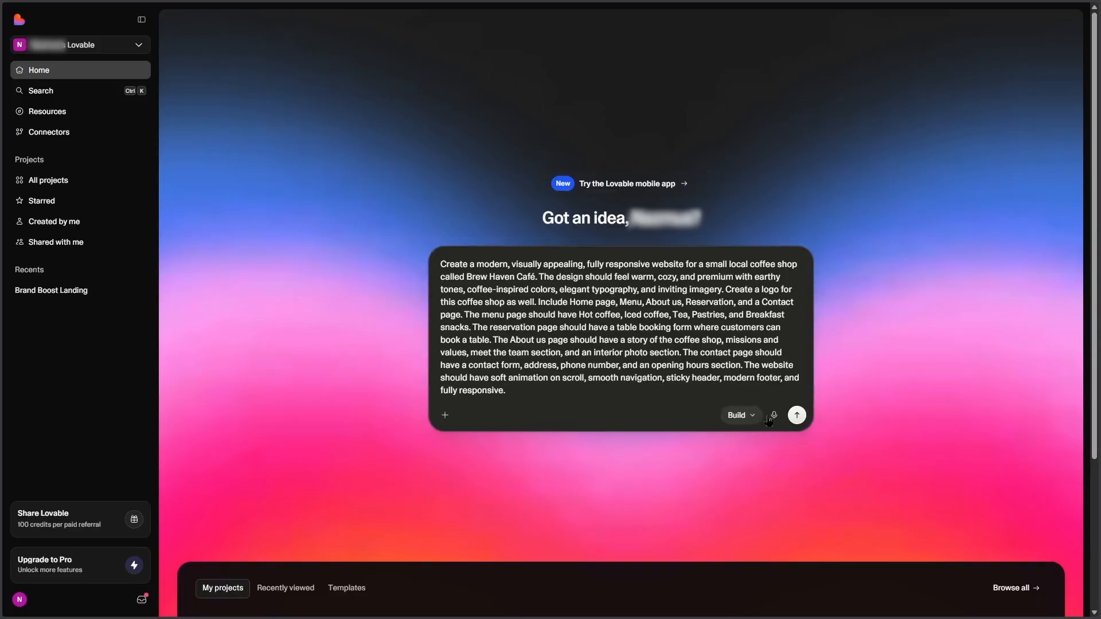
left_click(797, 418)
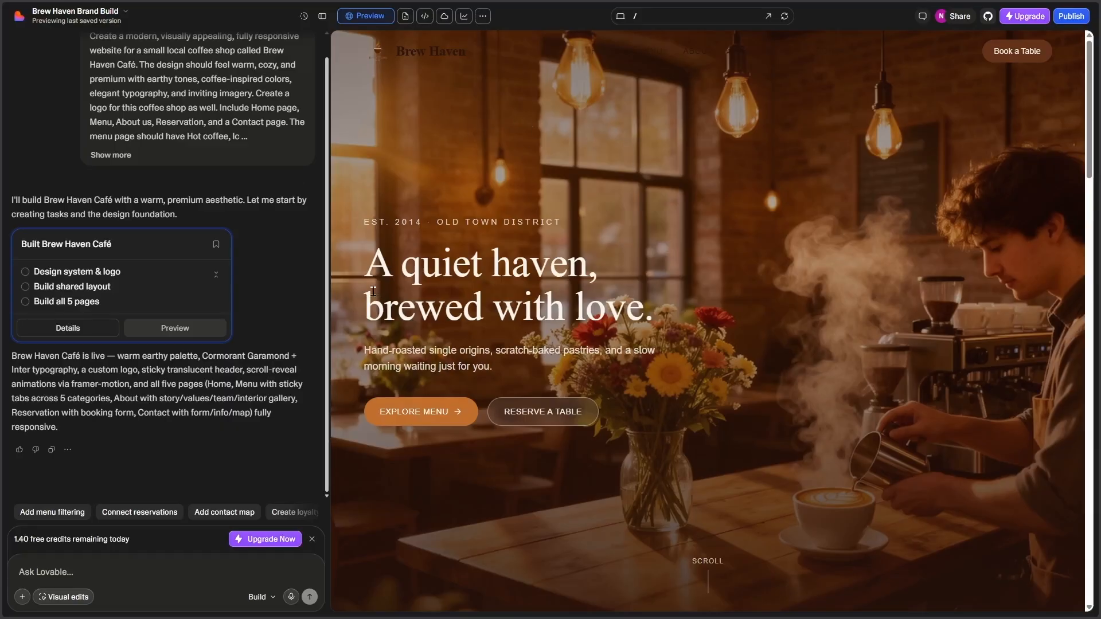
- Widen the website preview and review the Home page from the hero section down to the footer
left_click_drag(332, 291, 143, 285)
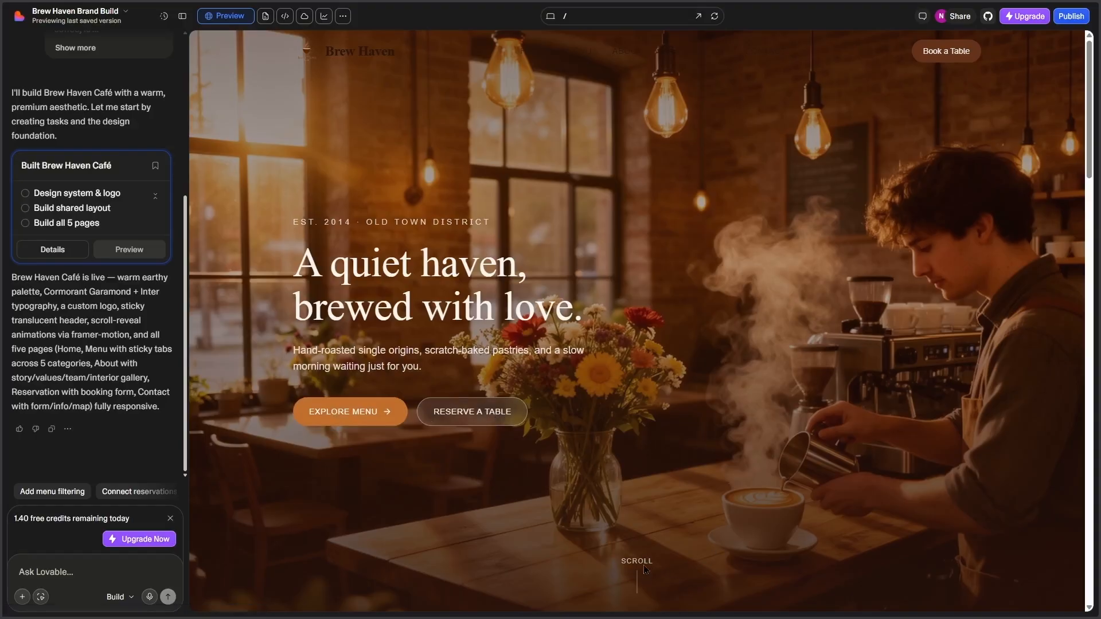
left_click_drag(1095, 130, 1092, 258)
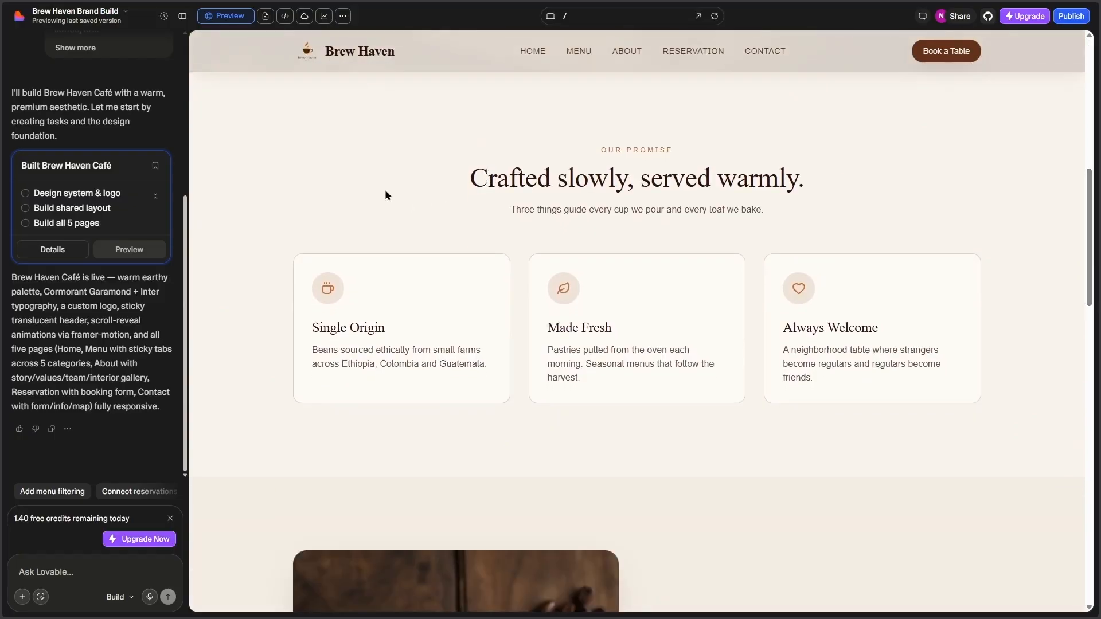
left_click_drag(1088, 258, 1085, 340)
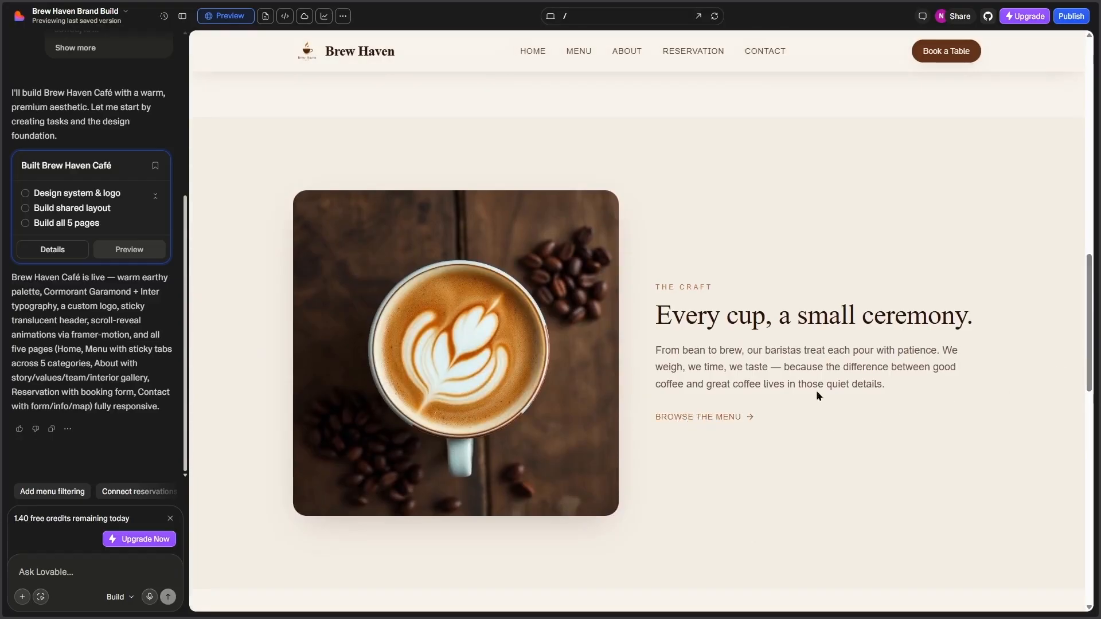
left_click_drag(1088, 261, 1083, 387)
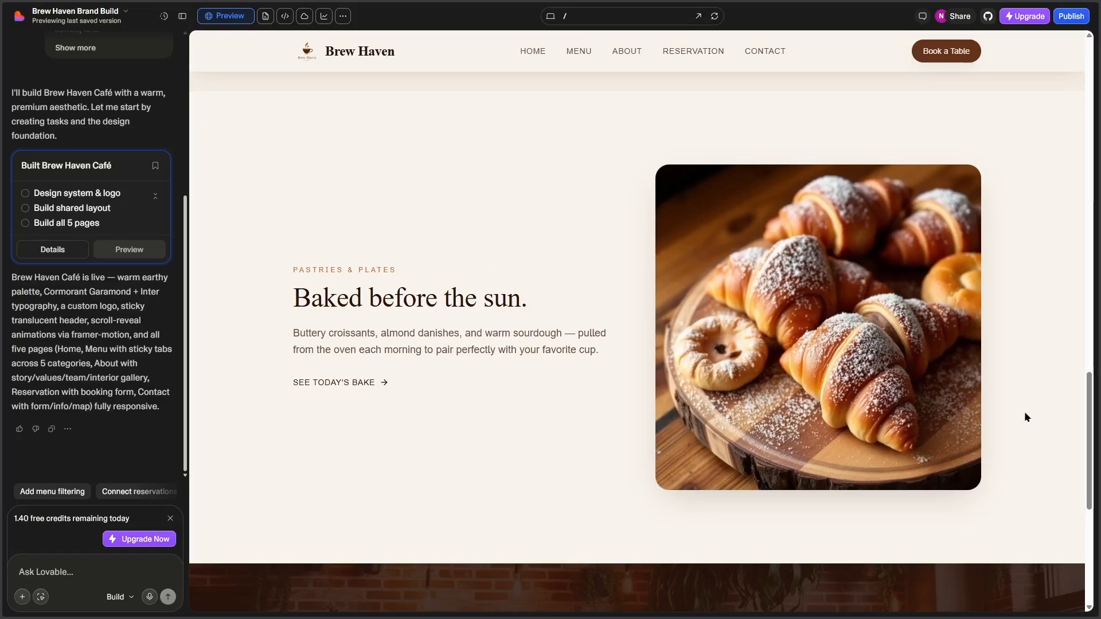
left_click_drag(1088, 409, 1088, 509)
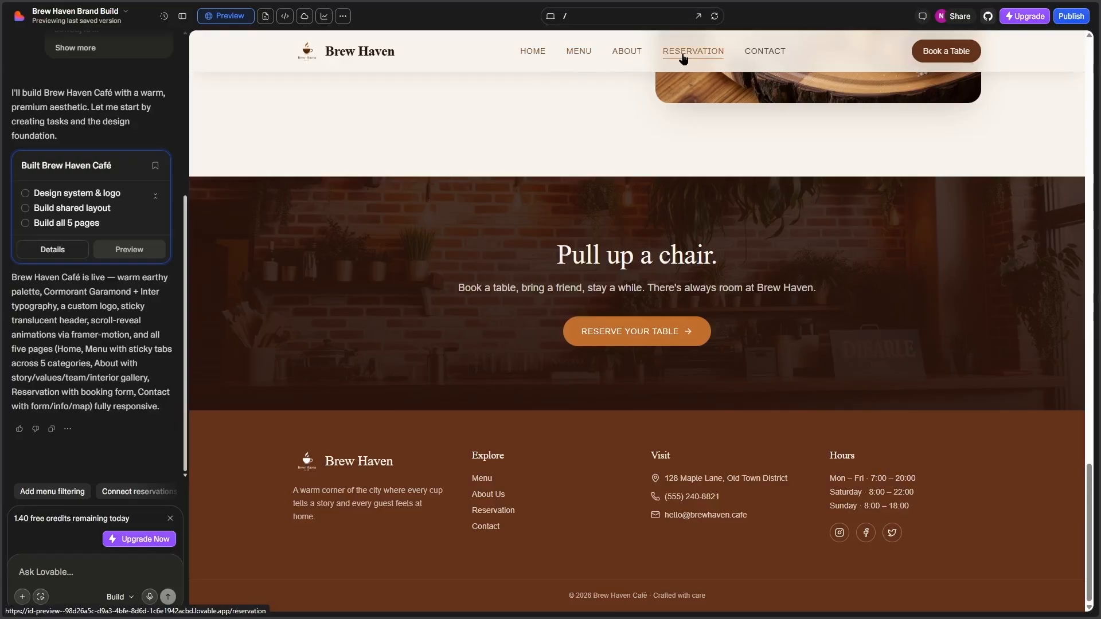
left_click_drag(1090, 537, 1088, 109)
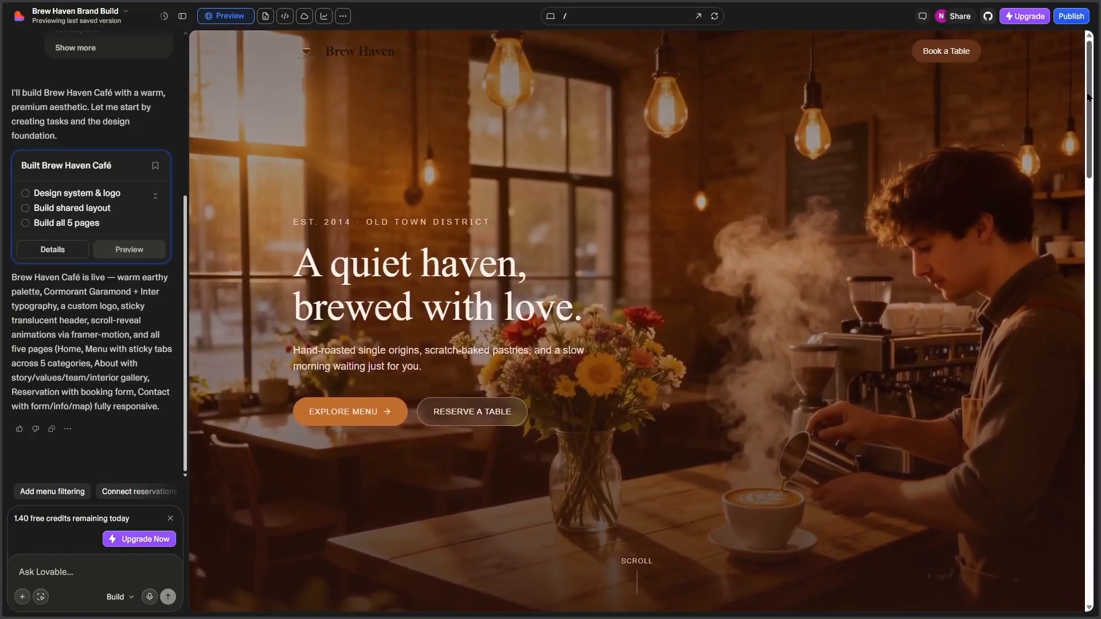
scroll(1089, 118, "down", 1)
left_click_drag(1090, 118, 1090, 88)
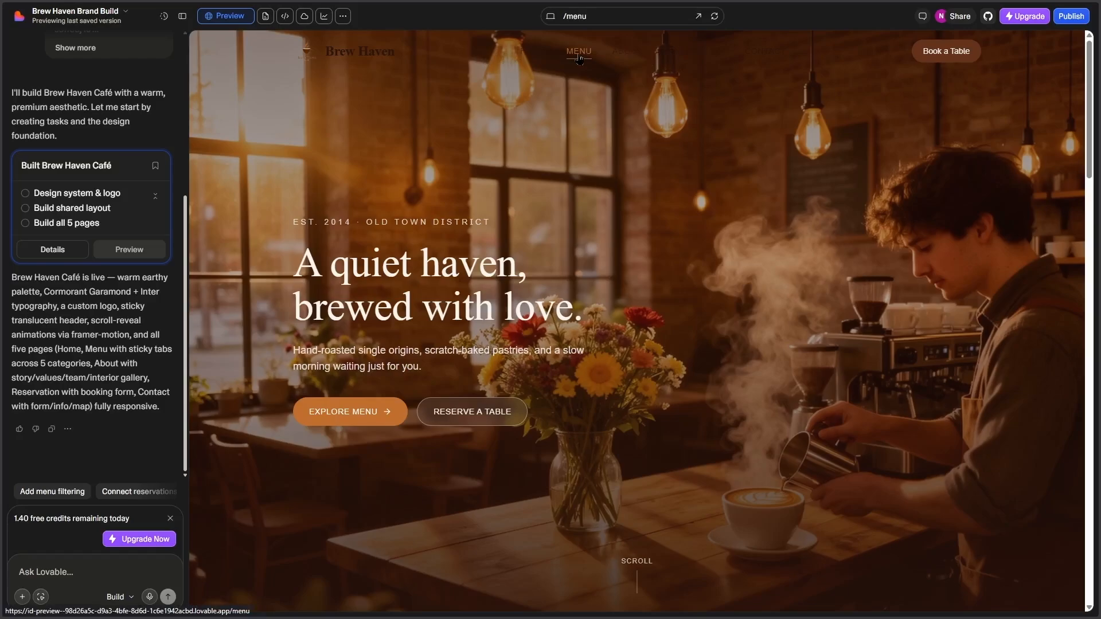
- Open the site's Menu page and examine its categories, testing the Iced Coffee and Tea category links
left_click(579, 54)
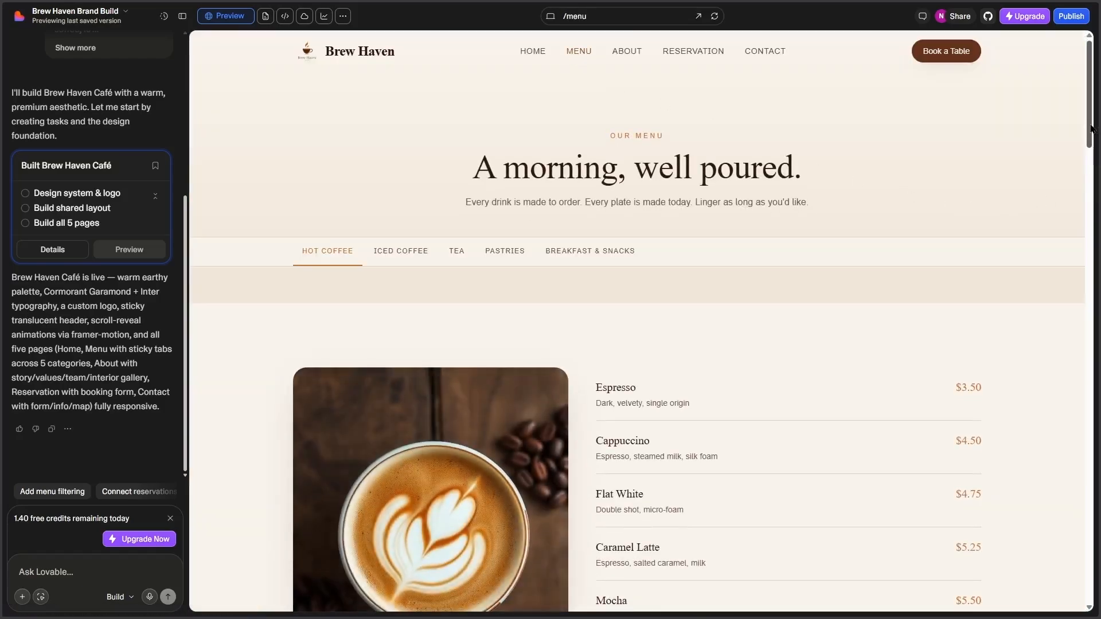
left_click_drag(1090, 129, 1090, 163)
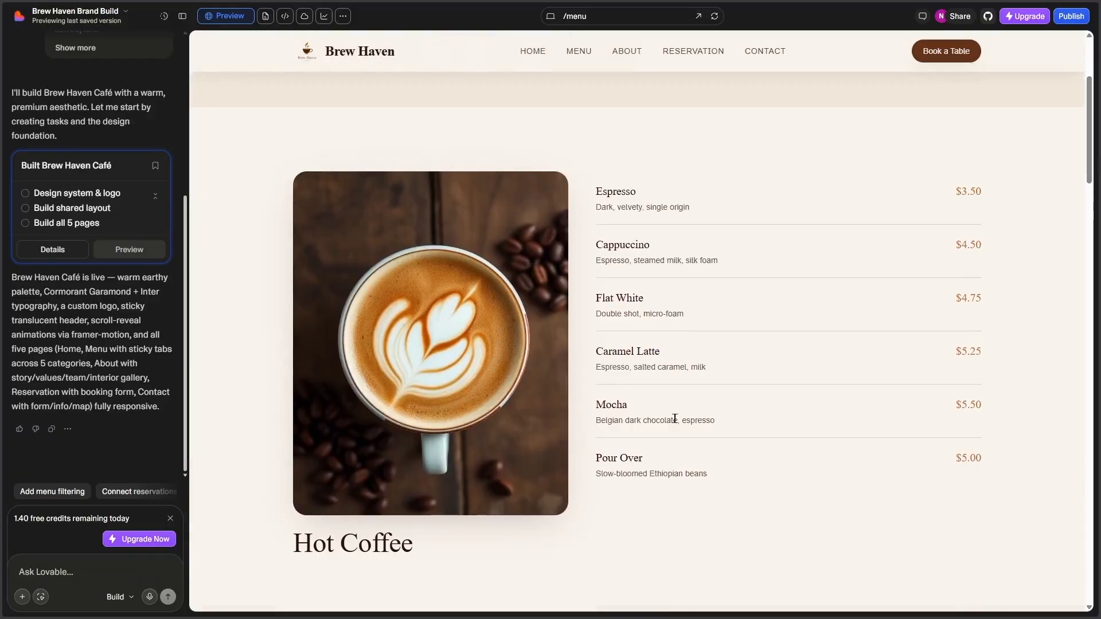
left_click(1089, 324)
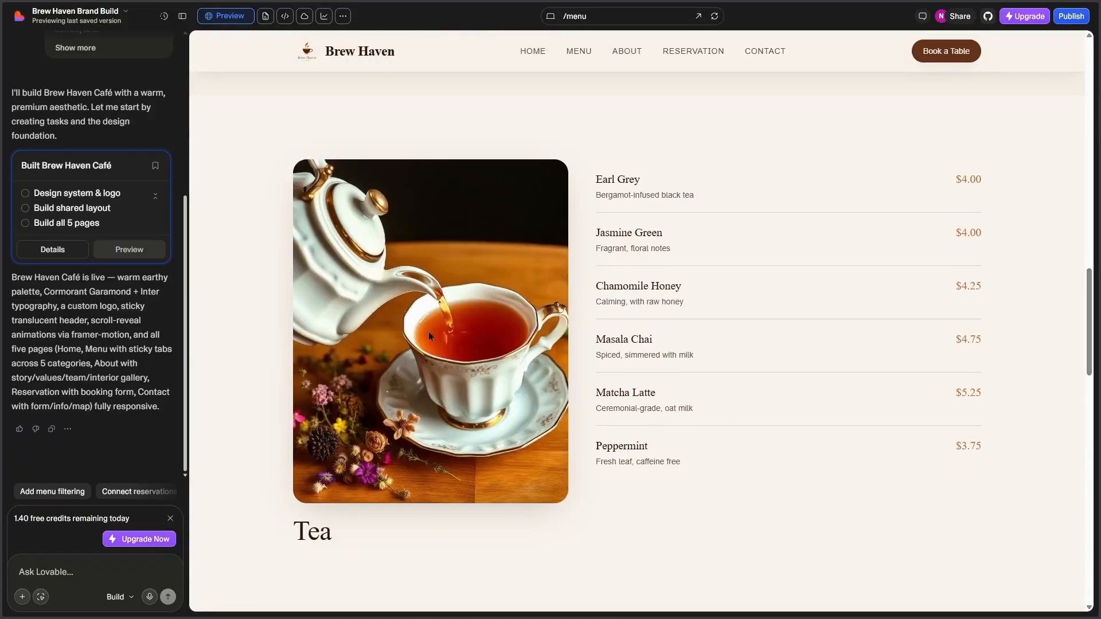
left_click_drag(1083, 315, 1087, 60)
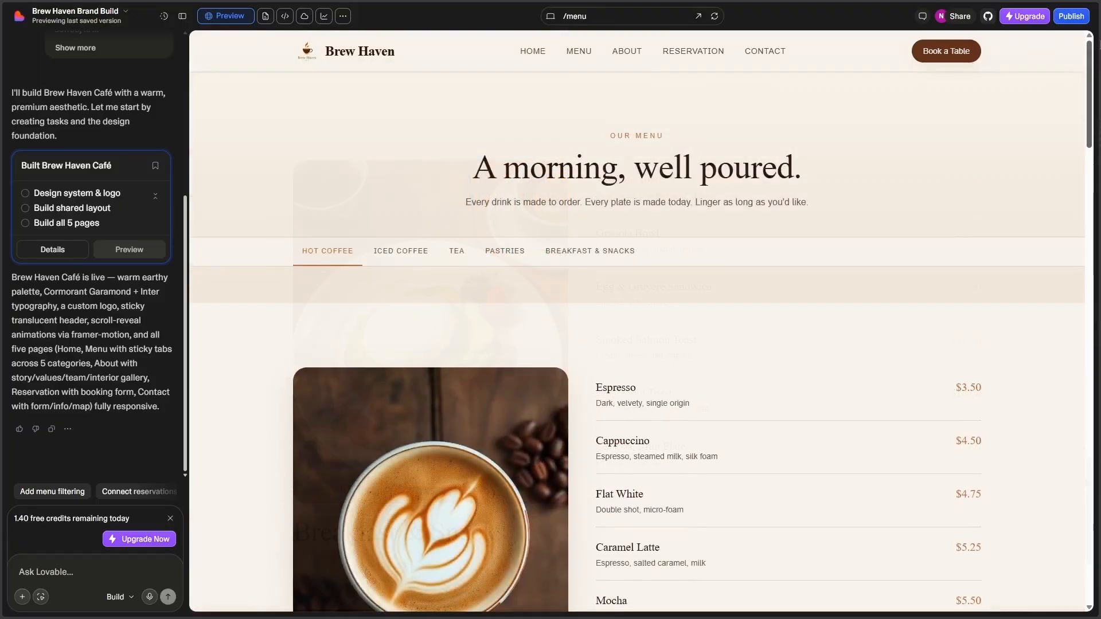
left_click(405, 255)
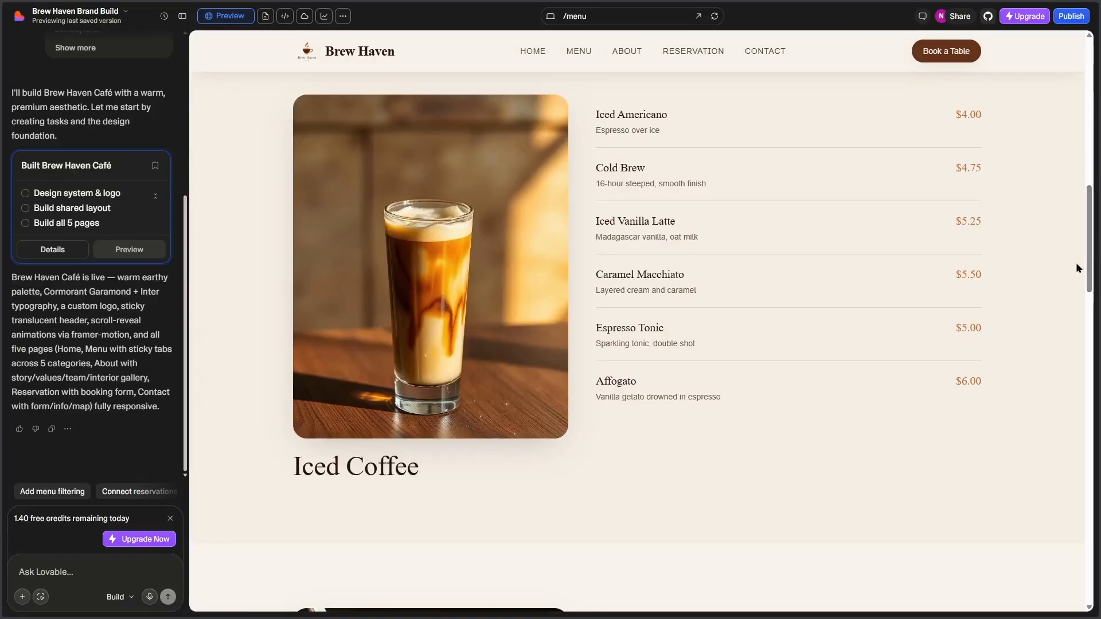
left_click_drag(1088, 267, 1088, 123)
left_click(451, 255)
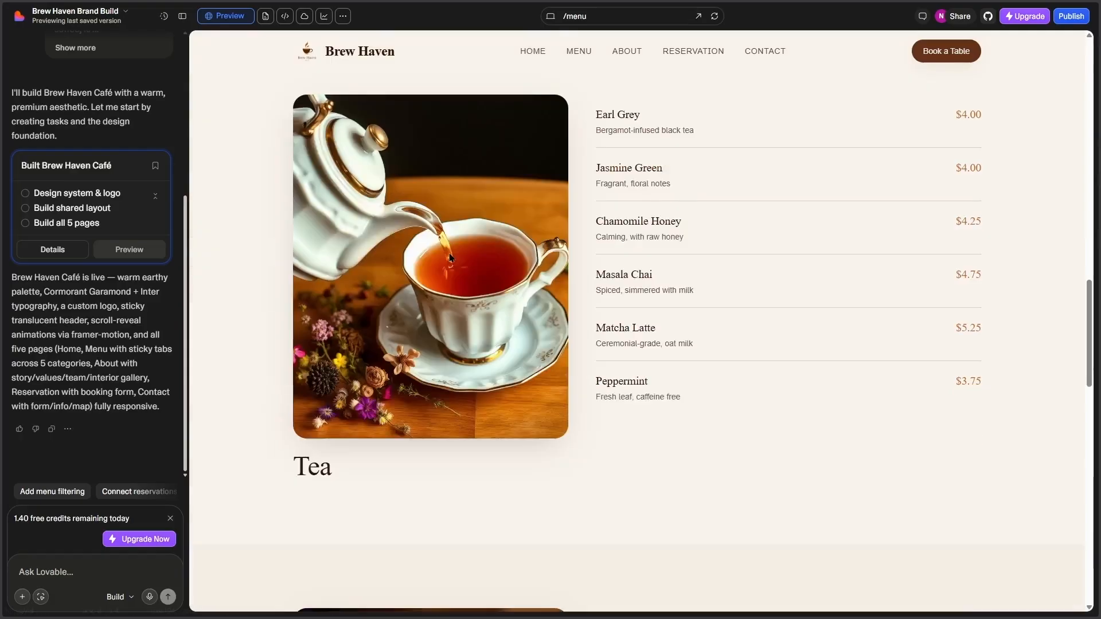
left_click_drag(1088, 315, 1088, 74)
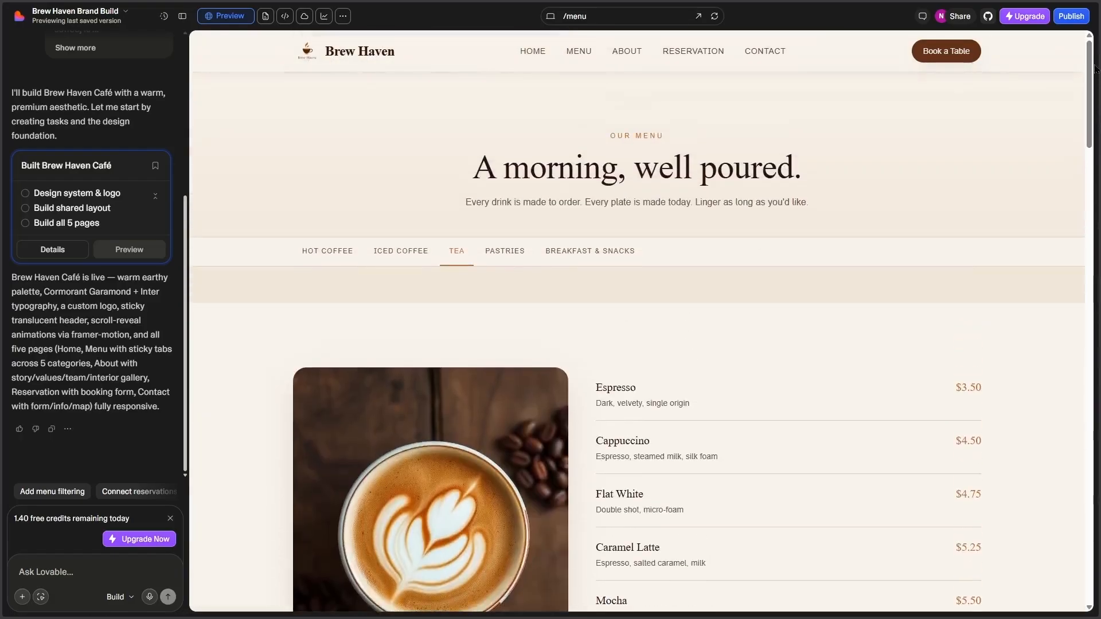
- Open the site's About page and review the story, mission and values, and team sections
left_click(626, 53)
left_click_drag(1092, 145, 1091, 211)
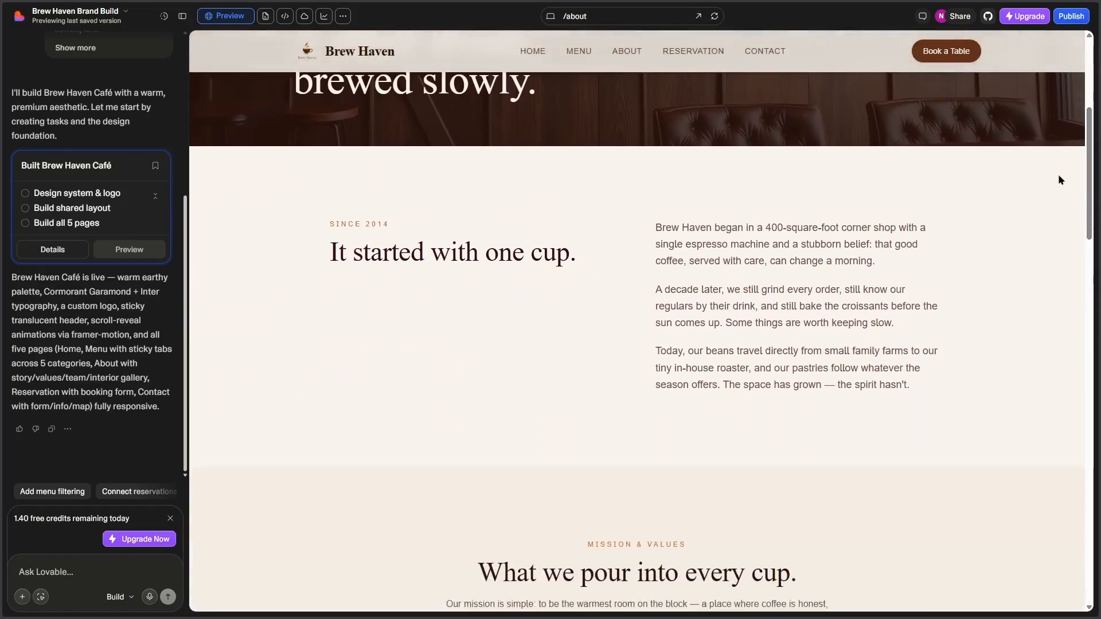
left_click_drag(1091, 172, 1091, 348)
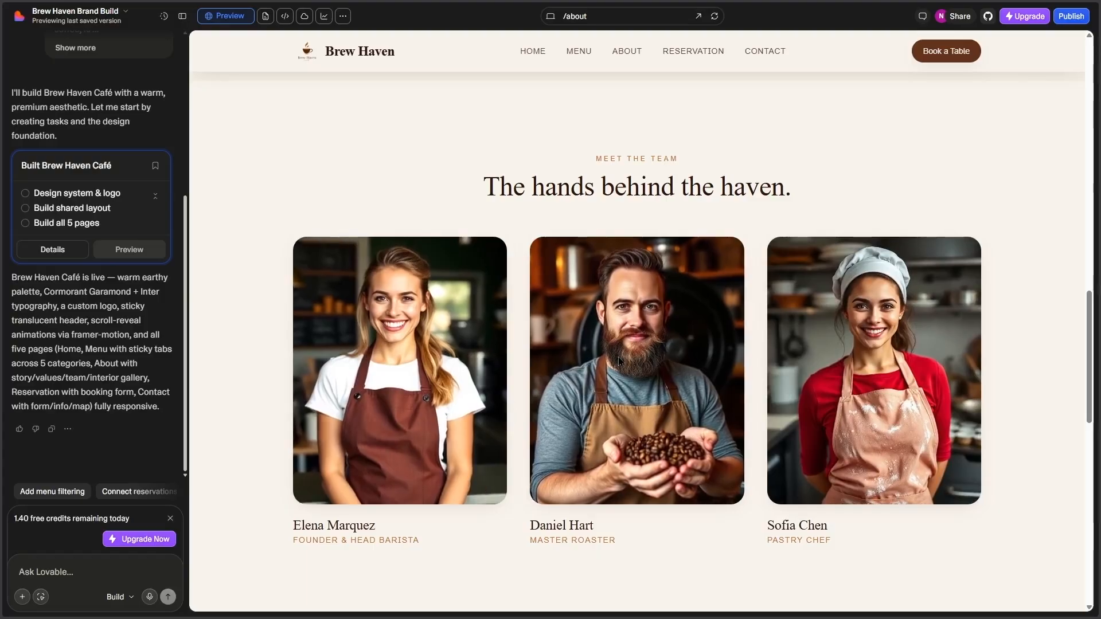
left_click_drag(1093, 343, 1093, 346)
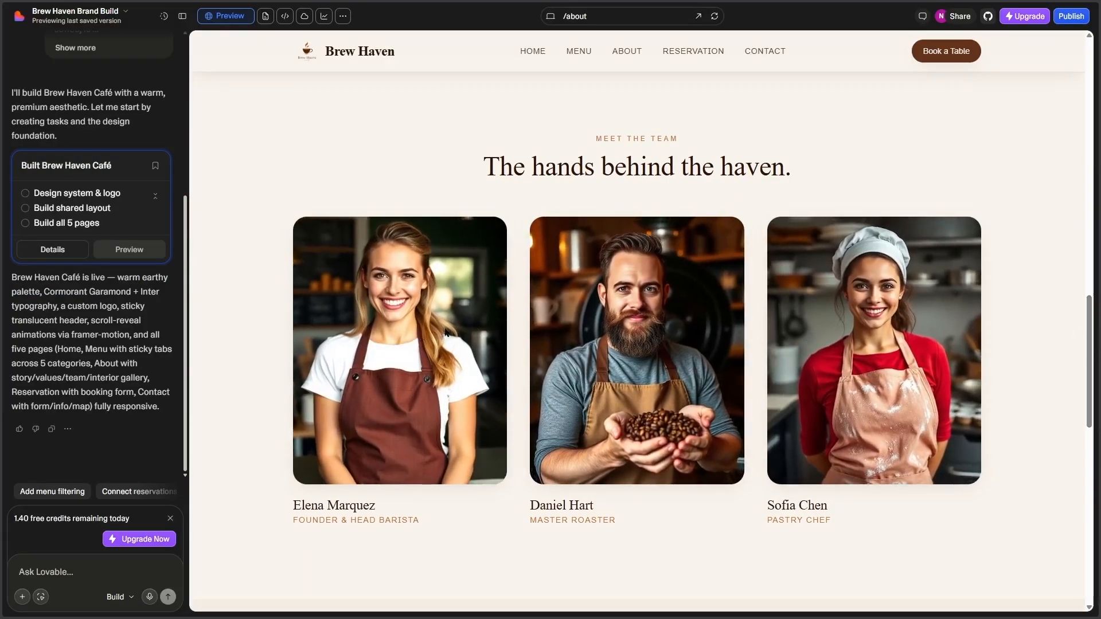
left_click_drag(1089, 324, 1098, 51)
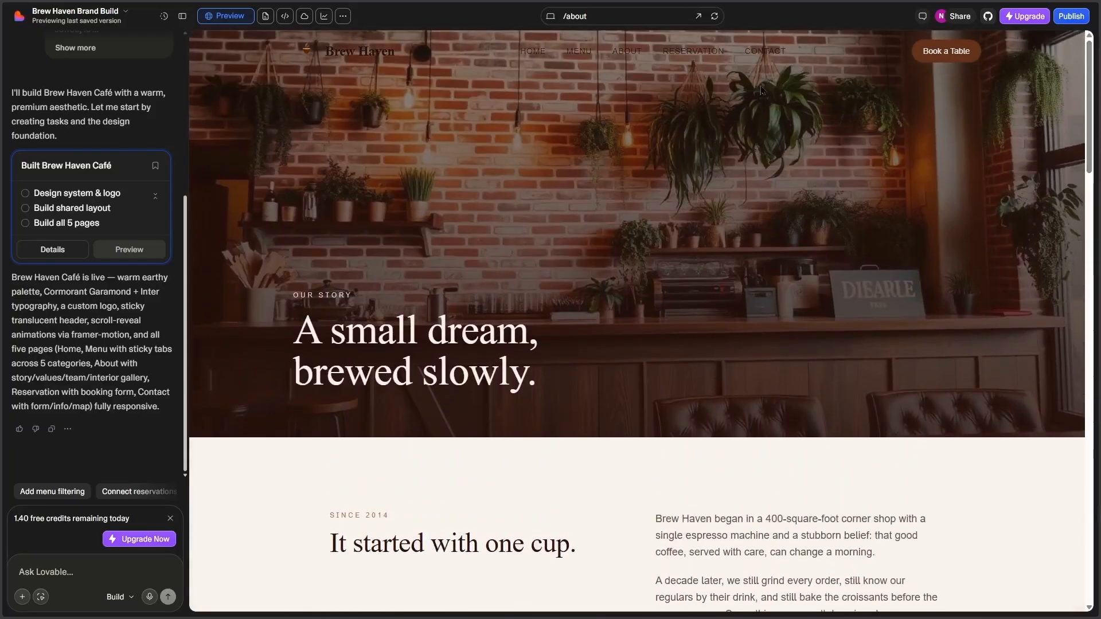
- Open the site's Reservation page and examine the table booking form
left_click(698, 54)
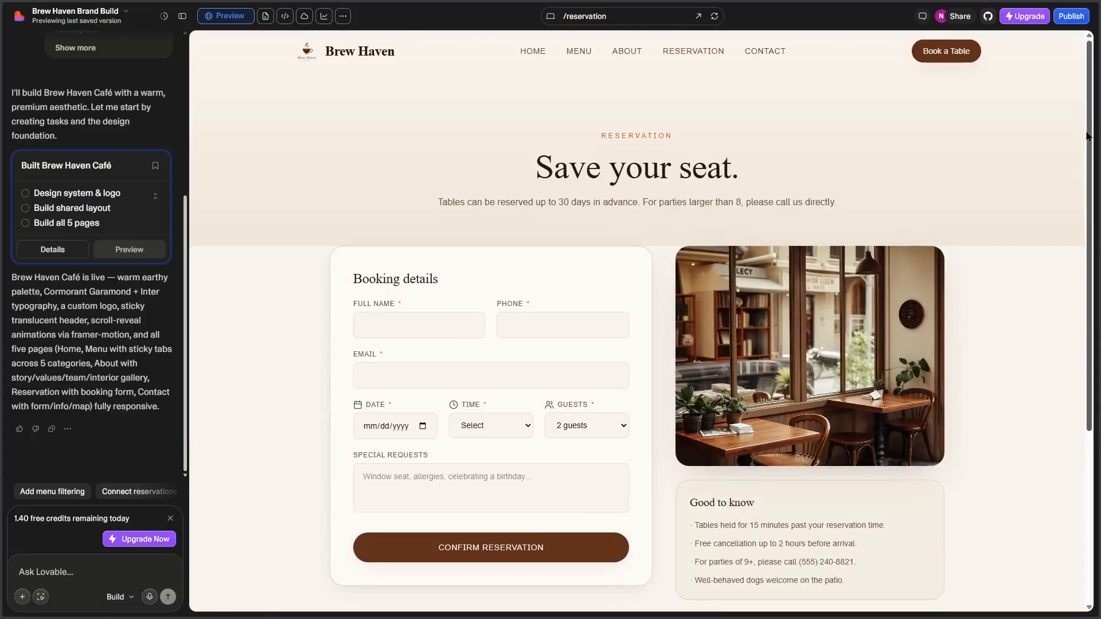
scroll(1089, 136, "down", 1)
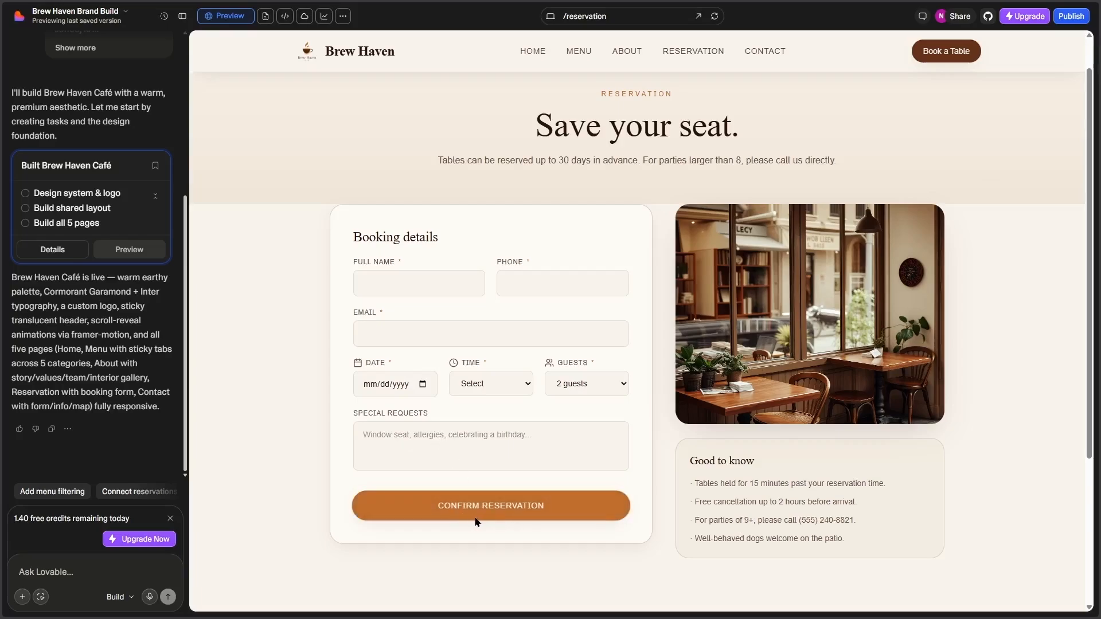
left_click_drag(1089, 324, 794, 184)
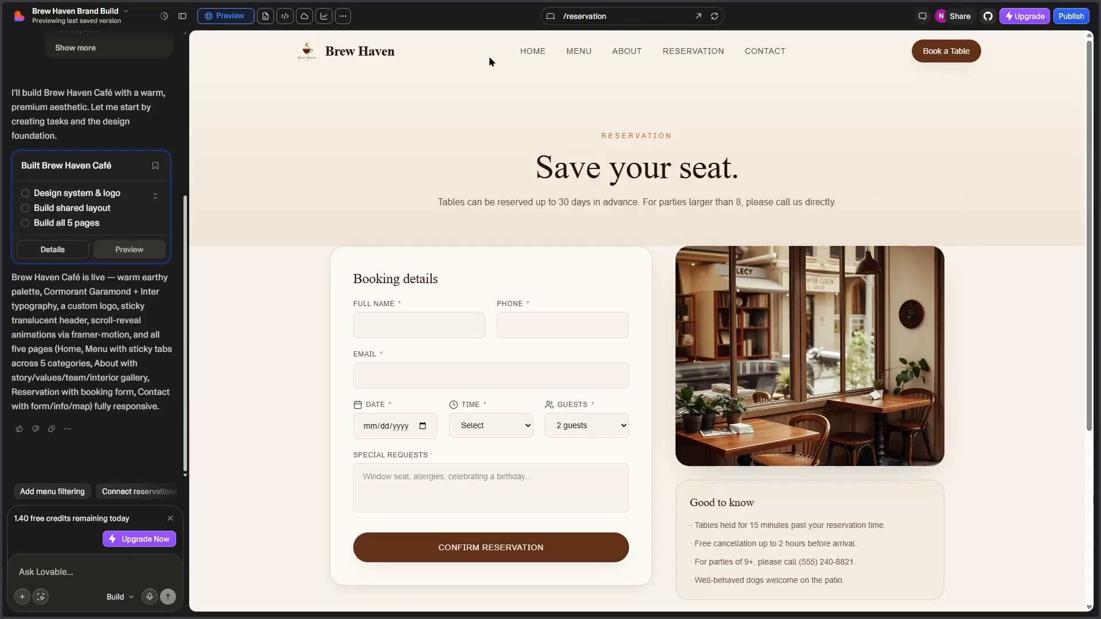
- Return to the Home page and check its layout in the mobile preview before restoring the desktop preview
left_click(525, 51)
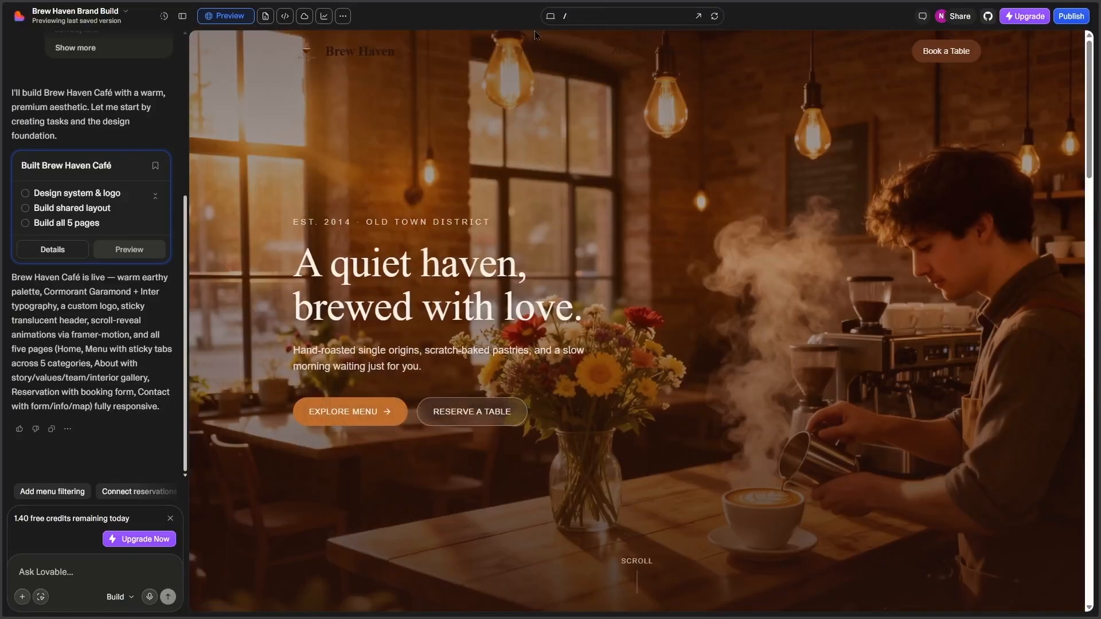
left_click(555, 17)
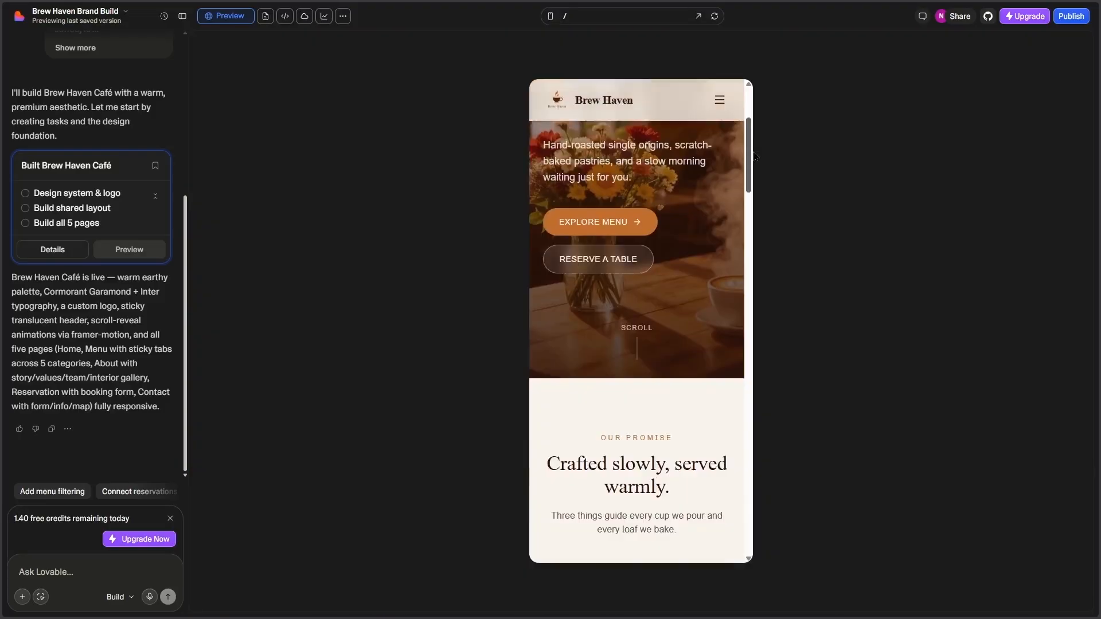
left_click_drag(756, 142, 752, 108)
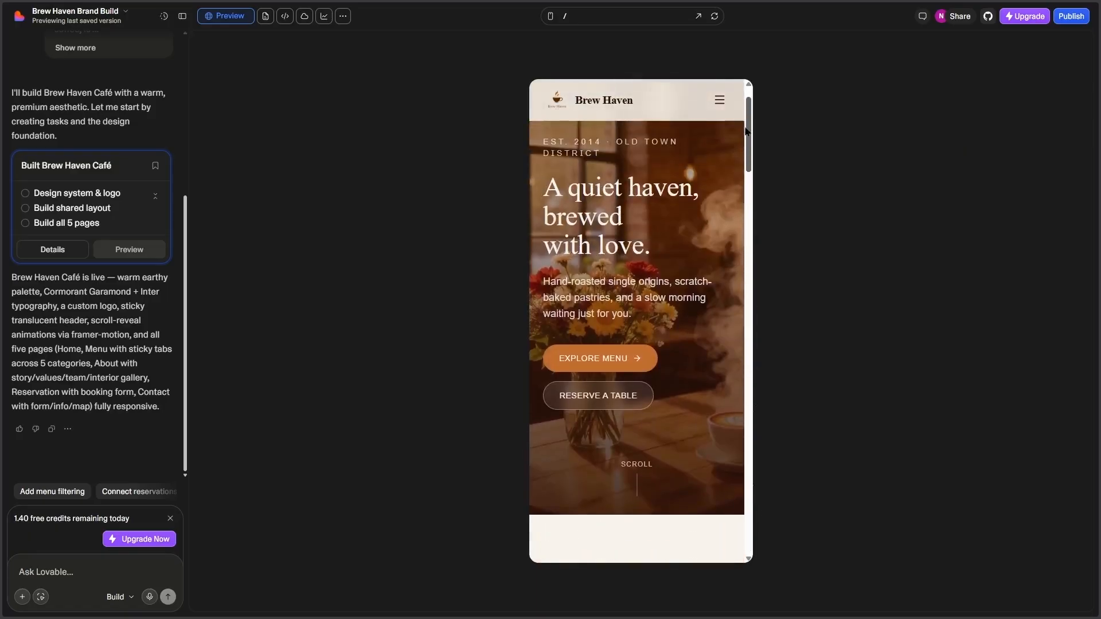
left_click(550, 16)
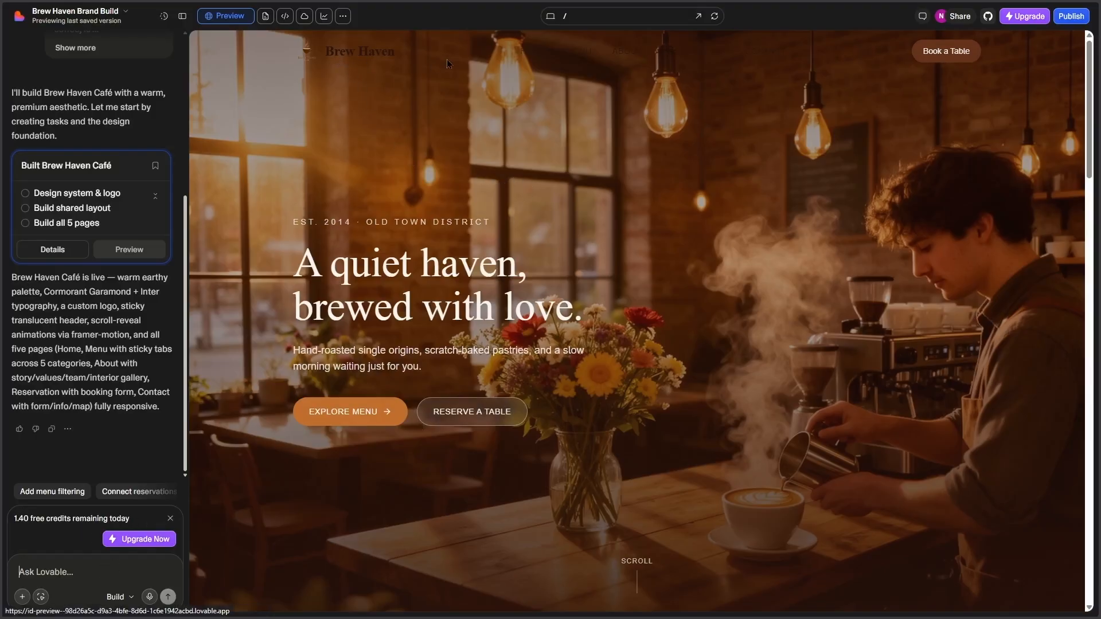
- Request a light-white background color on the navigation menu so that the navigation links become visible
type("Add a light-white background color on the navigation menu so that the navigation links become visible.")
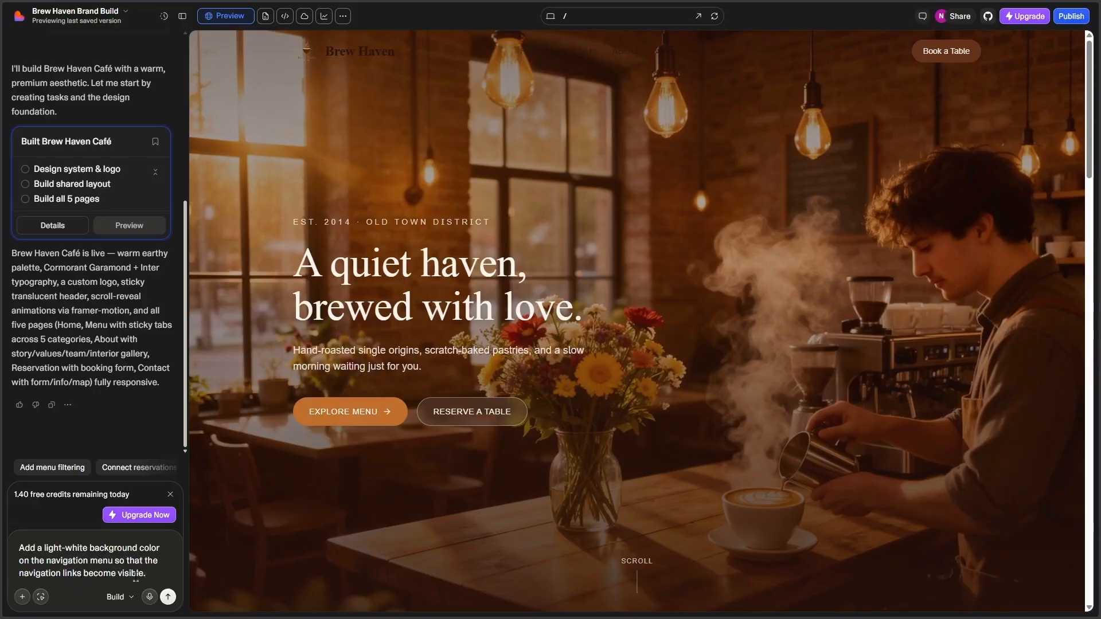
left_click(167, 598)
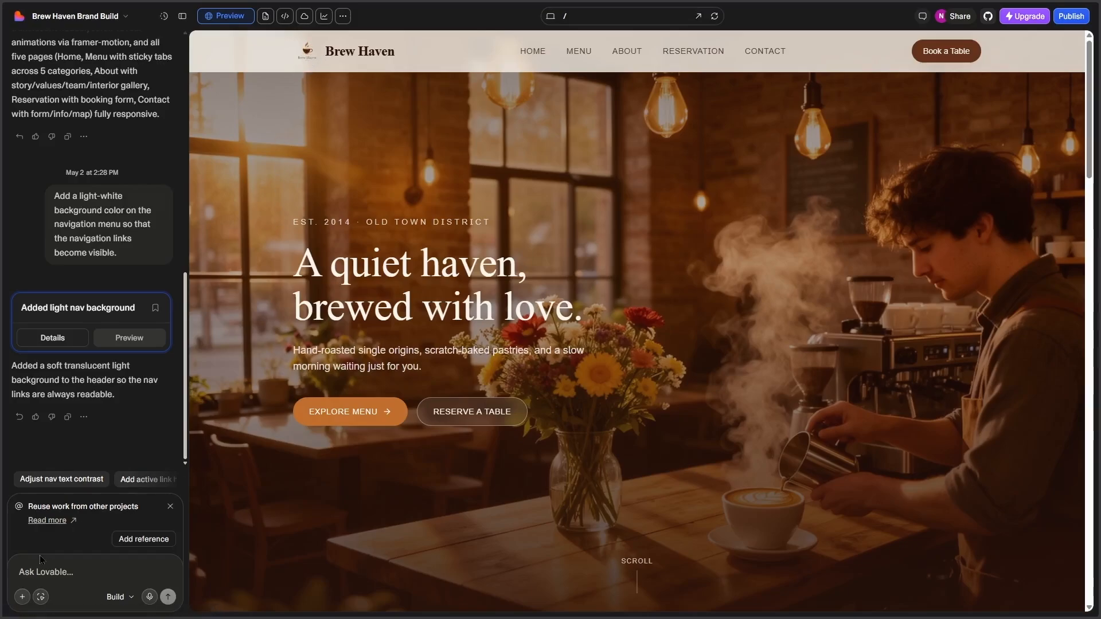
- Select the header logo in visual edits and request "Make this logo bigger so that the texts are not hard to read."
left_click(40, 598)
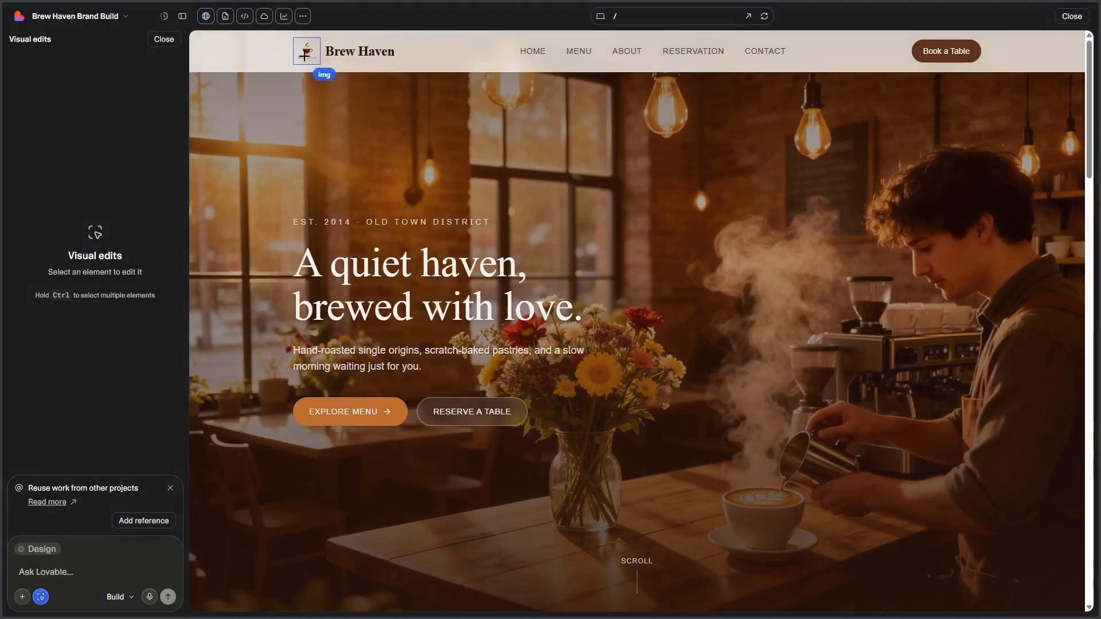
left_click(306, 53)
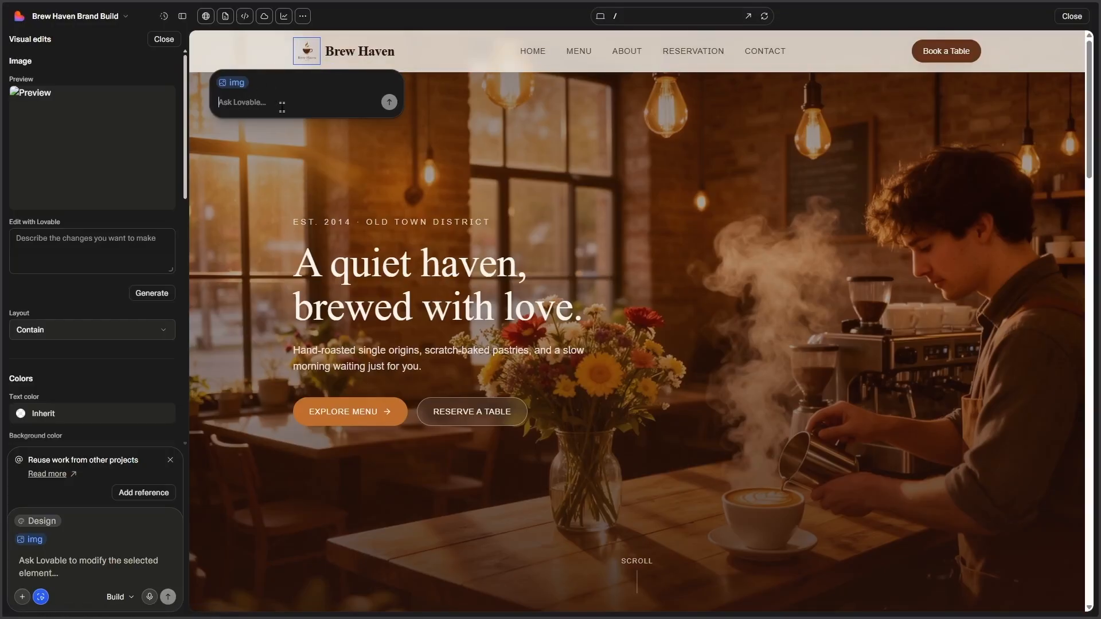
type("Make this logo bigger so that the texts are not")
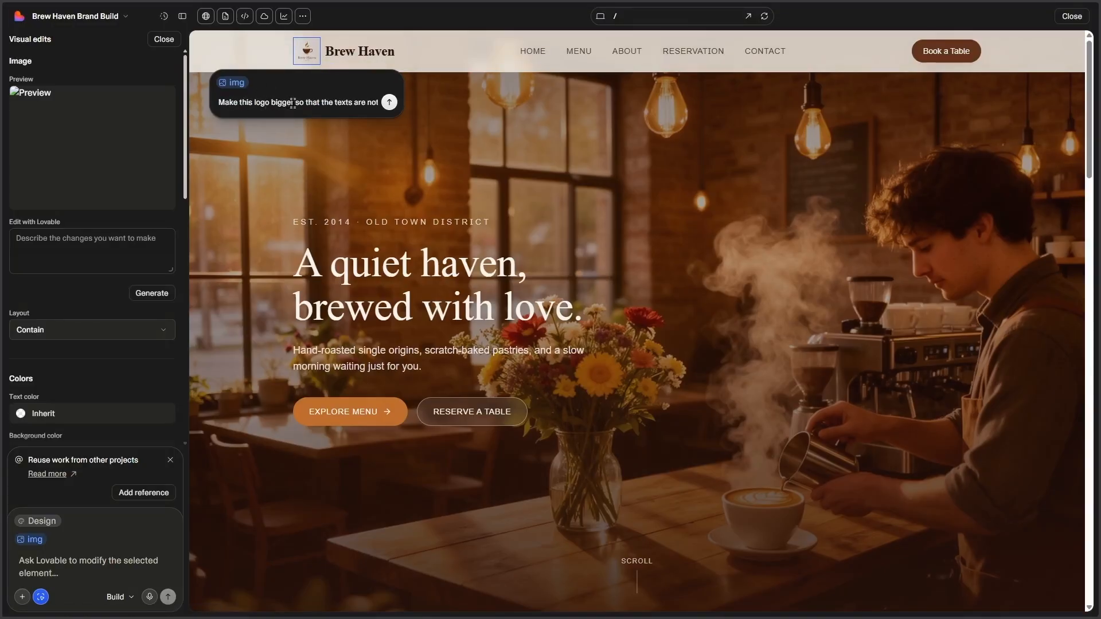
left_click_drag(378, 103, 334, 105)
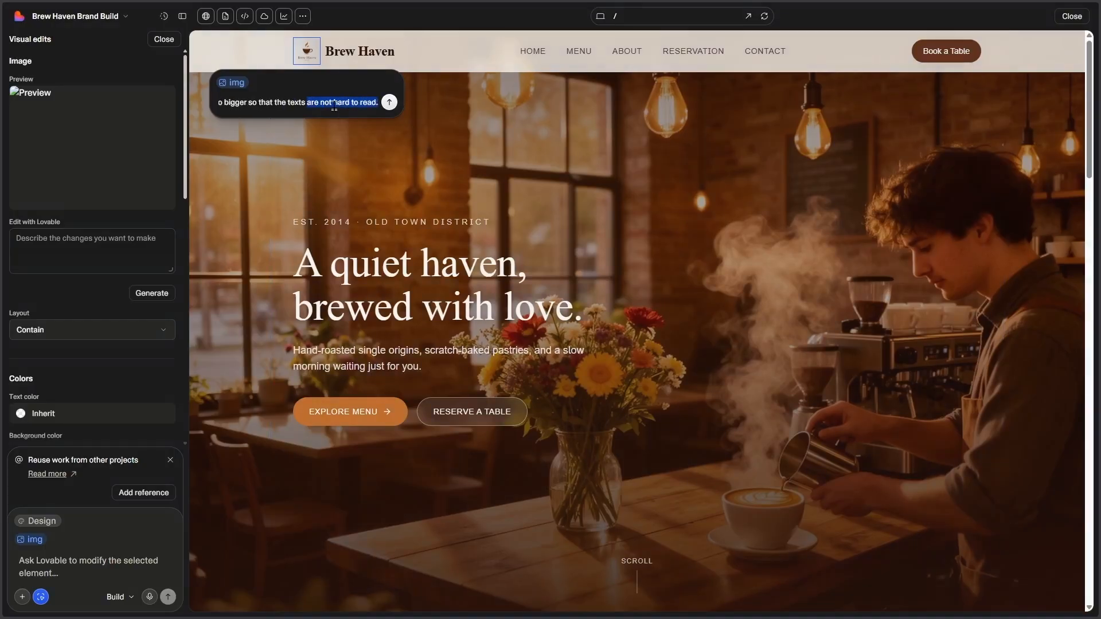
left_click(389, 102)
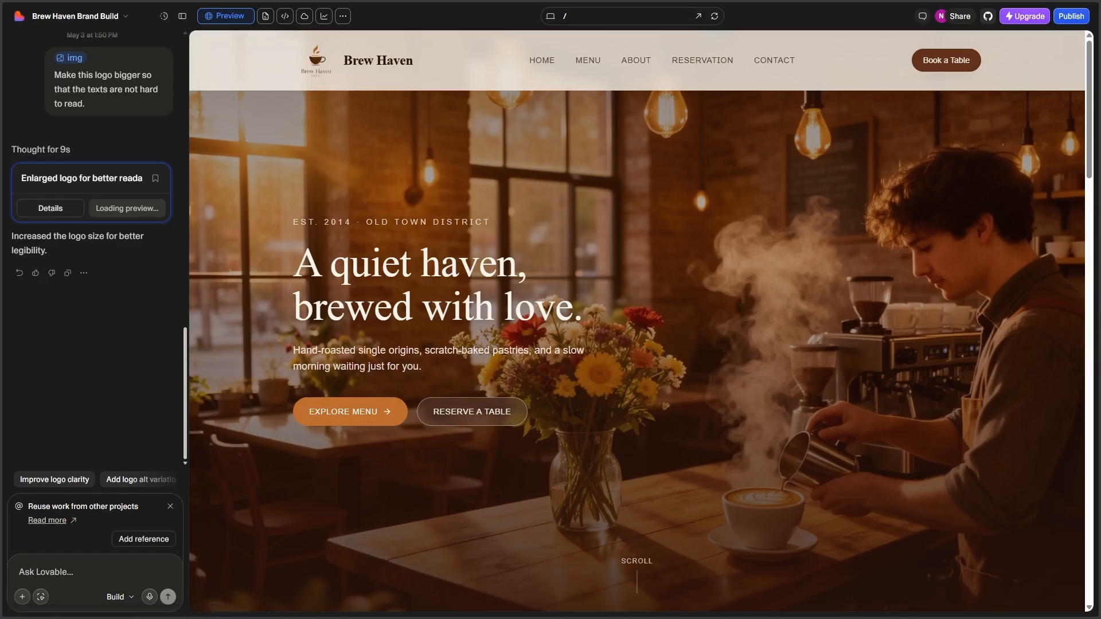
- Examine the header logo's image replacement options in visual edits and leave without changing anything
left_click(41, 597)
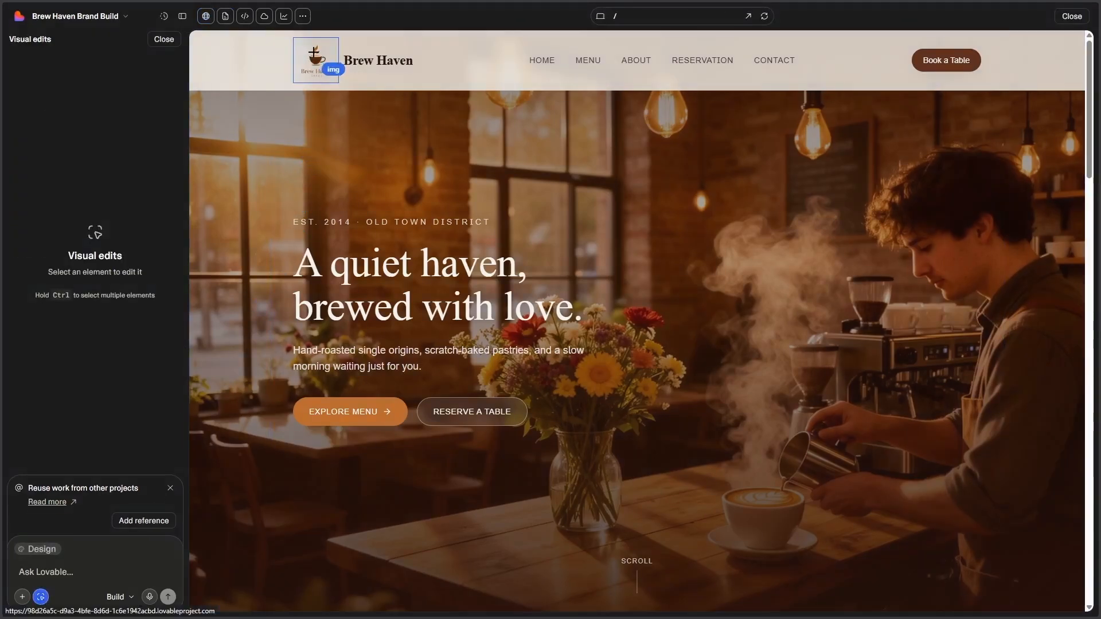
left_click(316, 60)
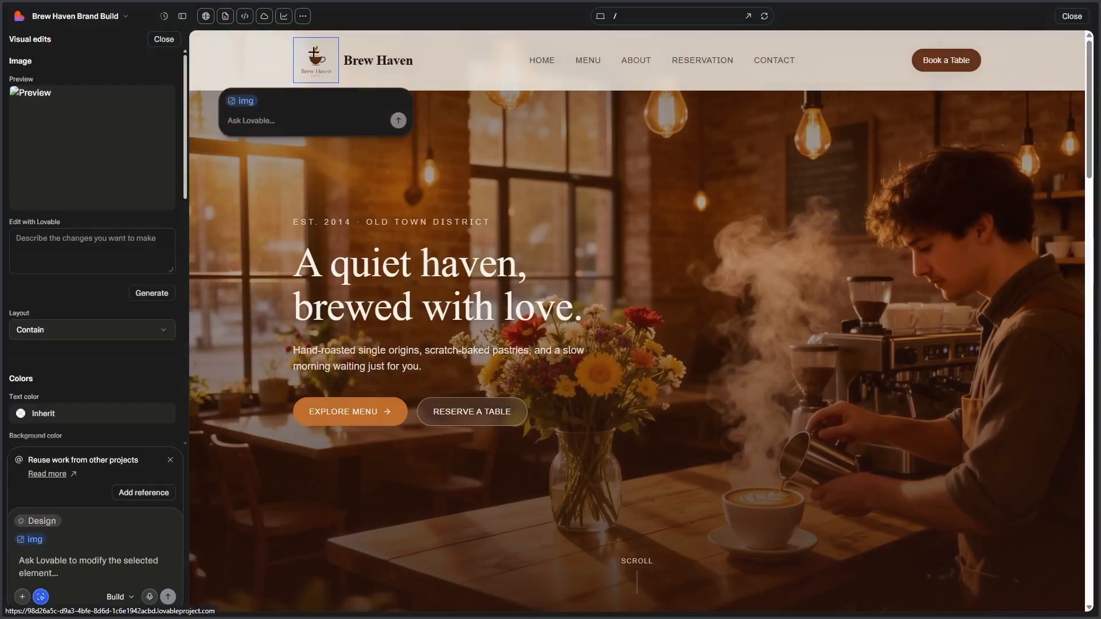
mouse_move(62, 169)
left_click(164, 40)
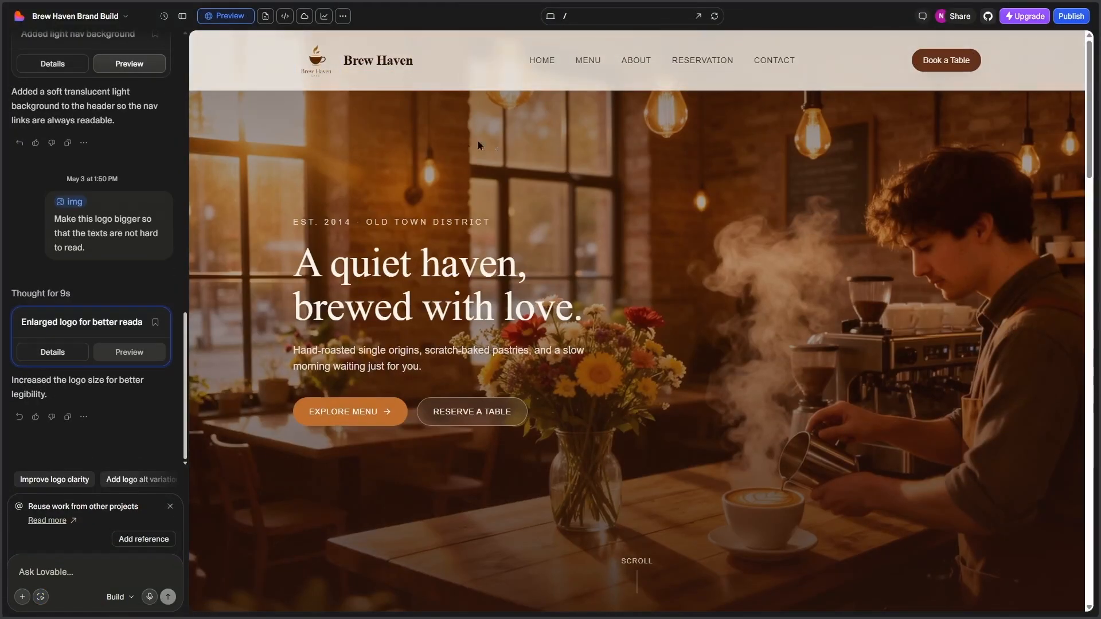
- On the About page's team section, replace the founder and head barista's photo with an uploaded image using visual edits
left_click(633, 62)
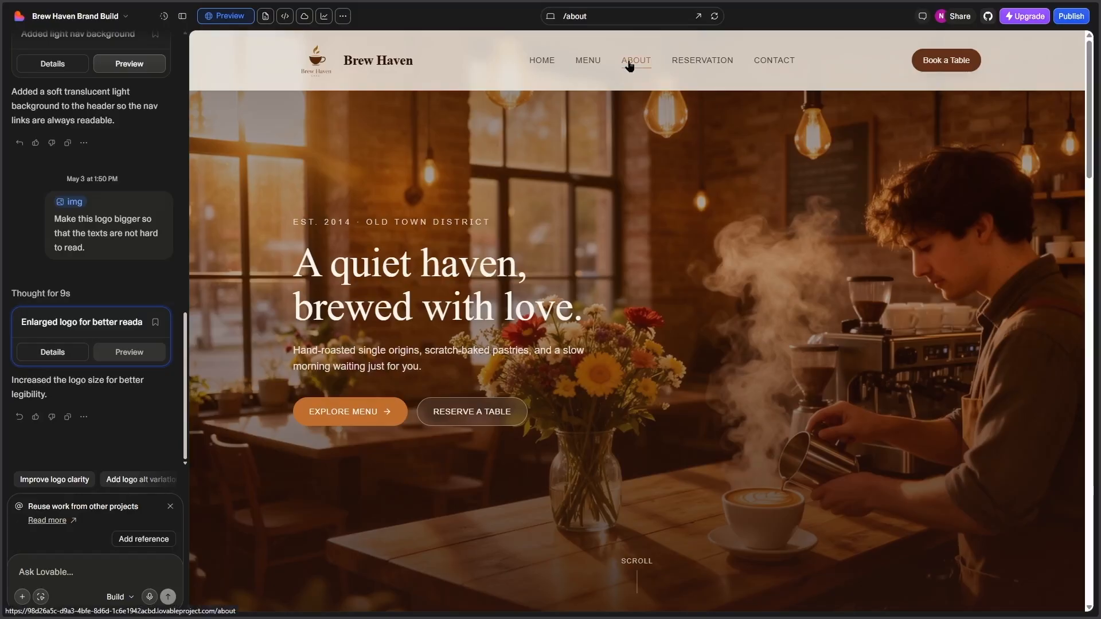
left_click_drag(1091, 72, 1091, 324)
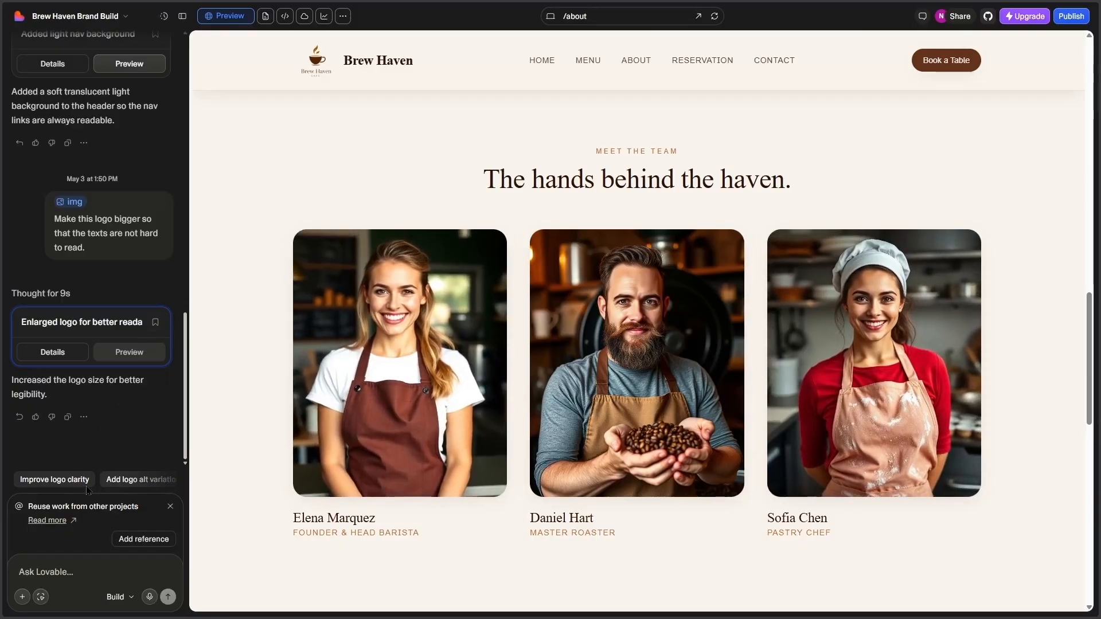
left_click(42, 598)
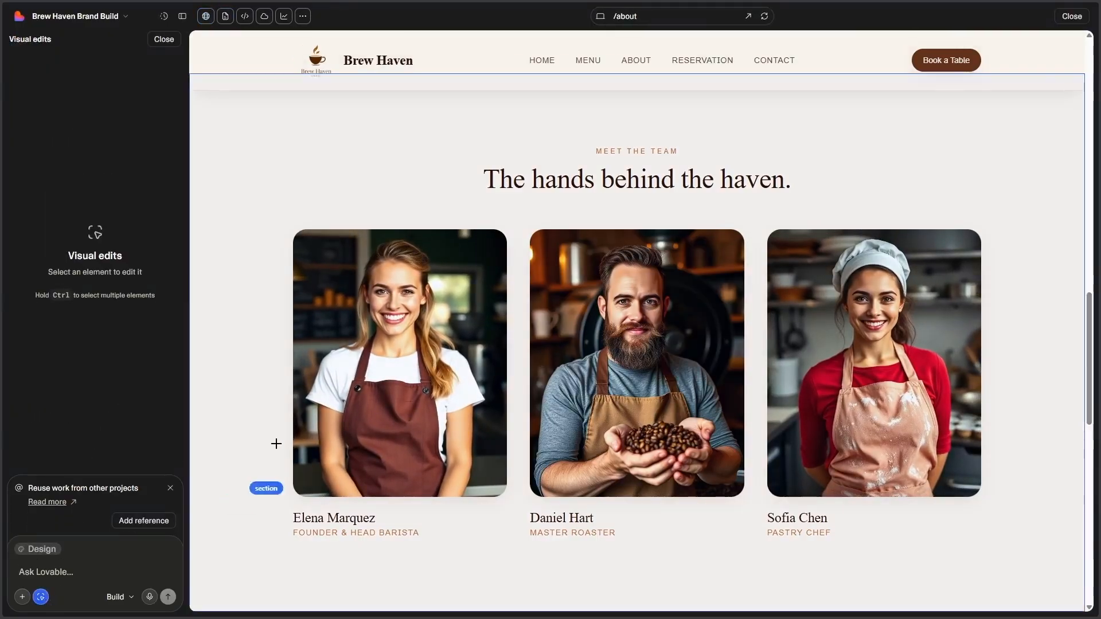
left_click(395, 339)
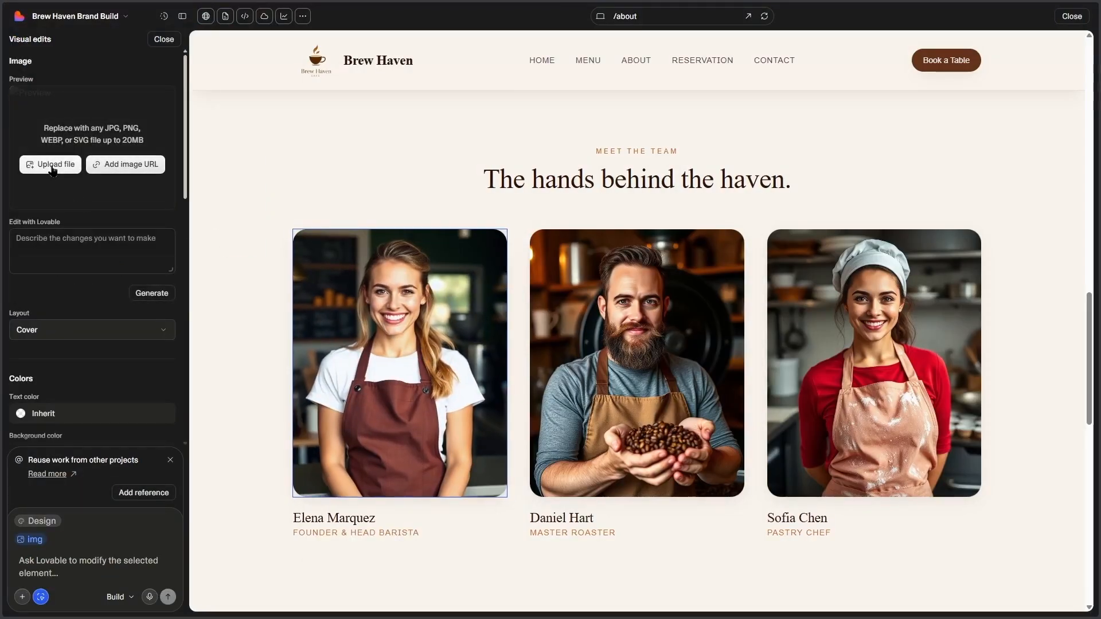
left_click(53, 169)
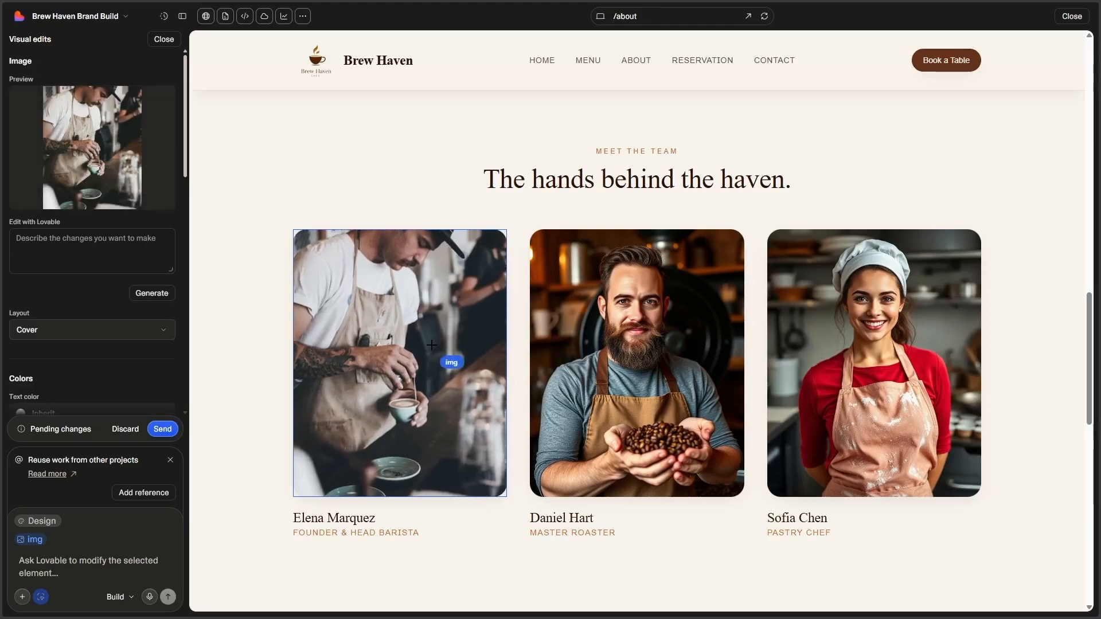
left_click(583, 214)
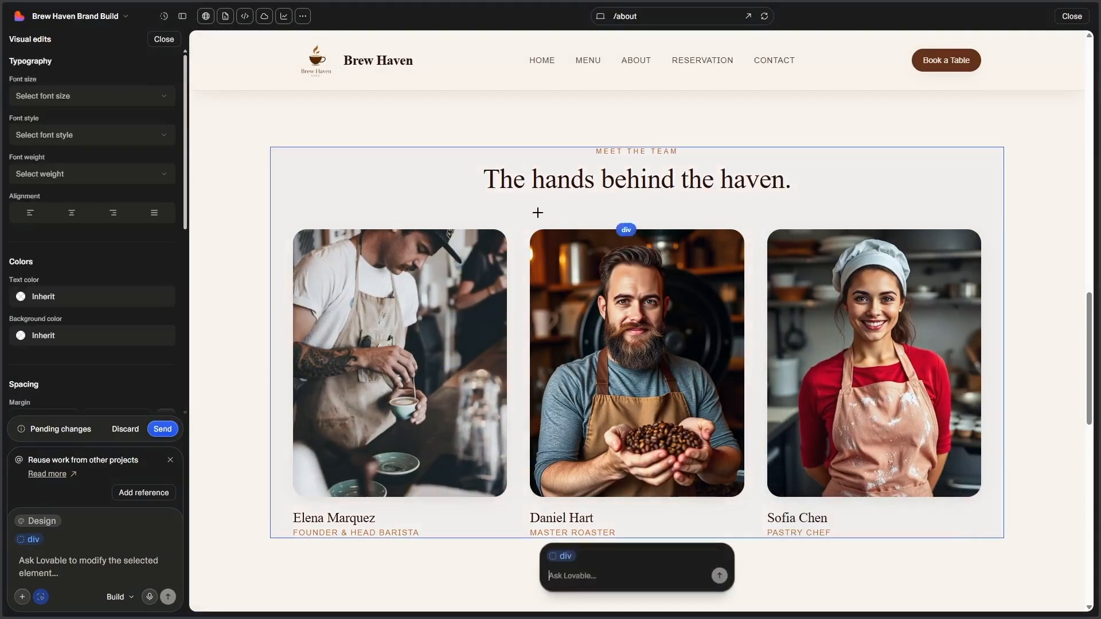
- Replace the master roaster's and pastry chef's photos in the team section with uploaded images
left_click(667, 342)
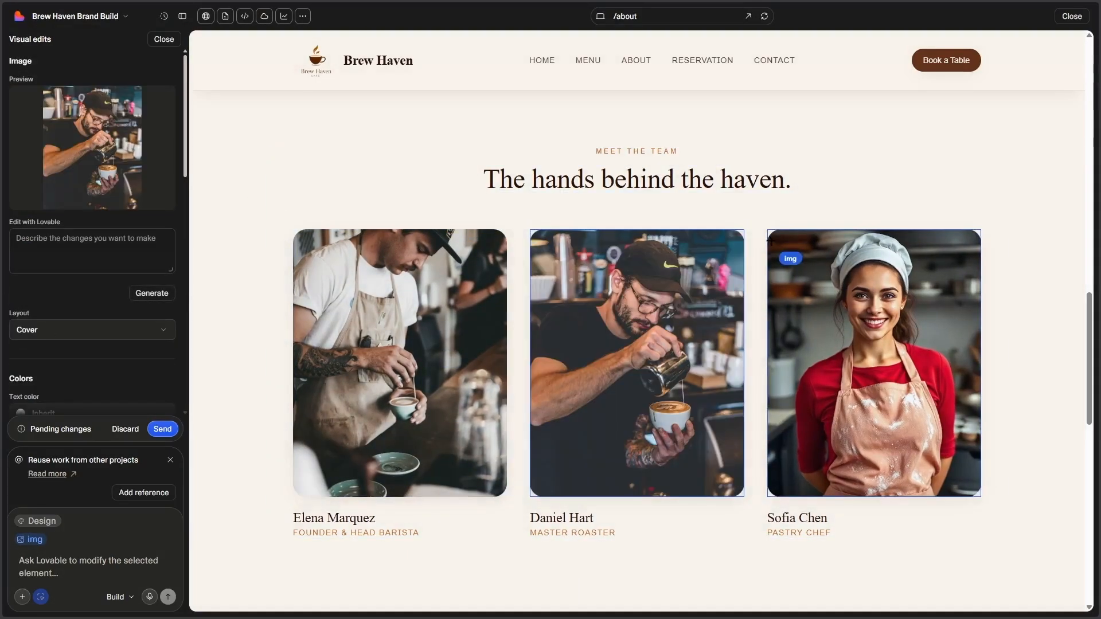
left_click(766, 216)
left_click(898, 294)
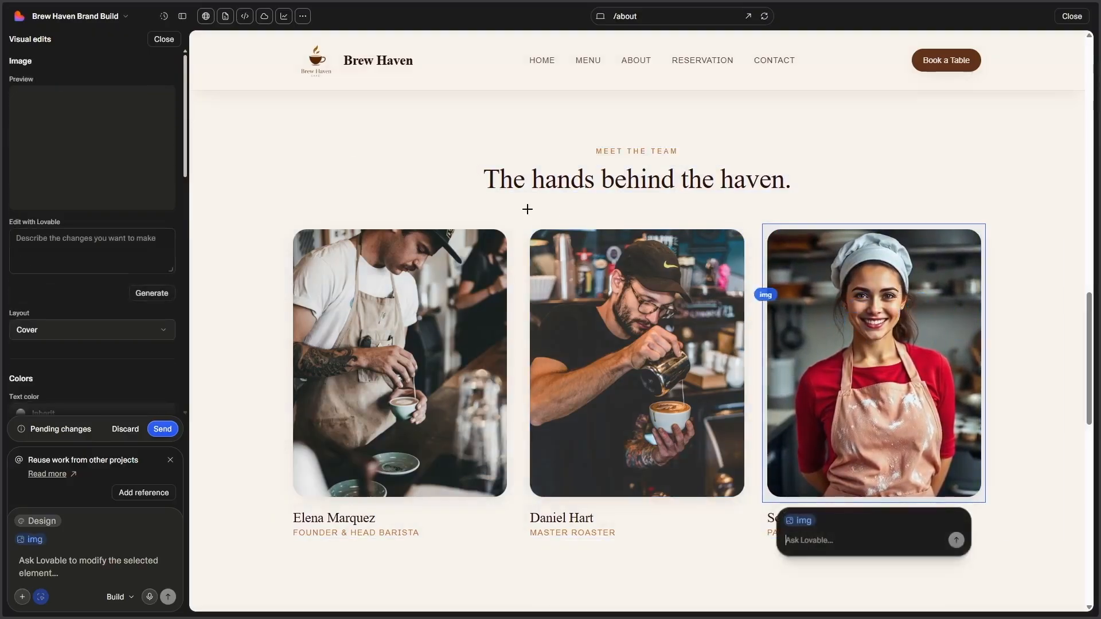
mouse_move(50, 175)
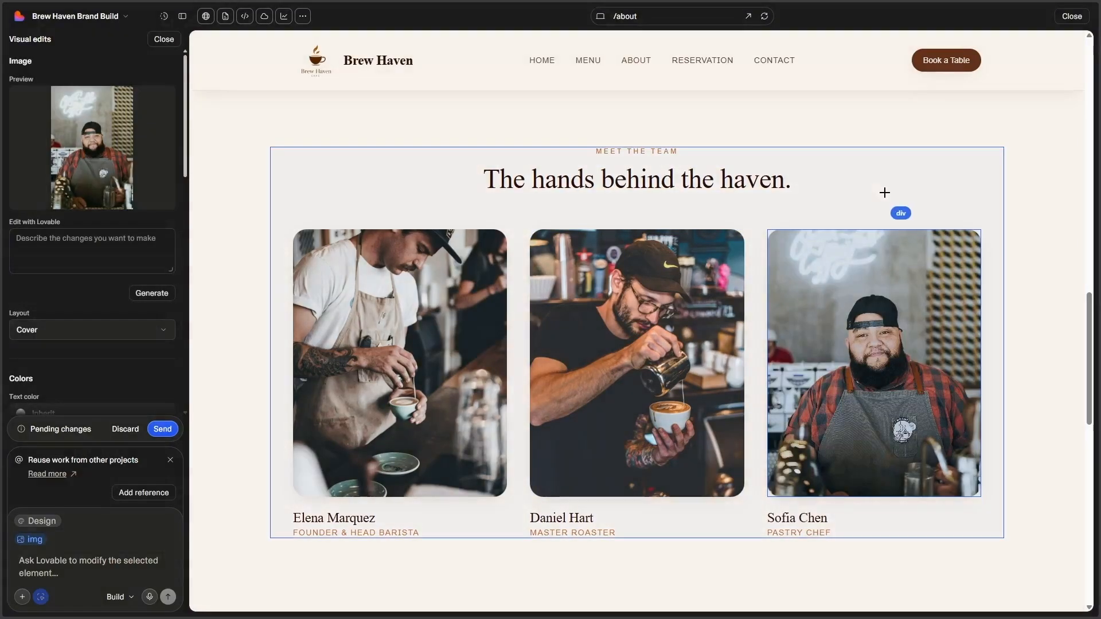
left_click(885, 189)
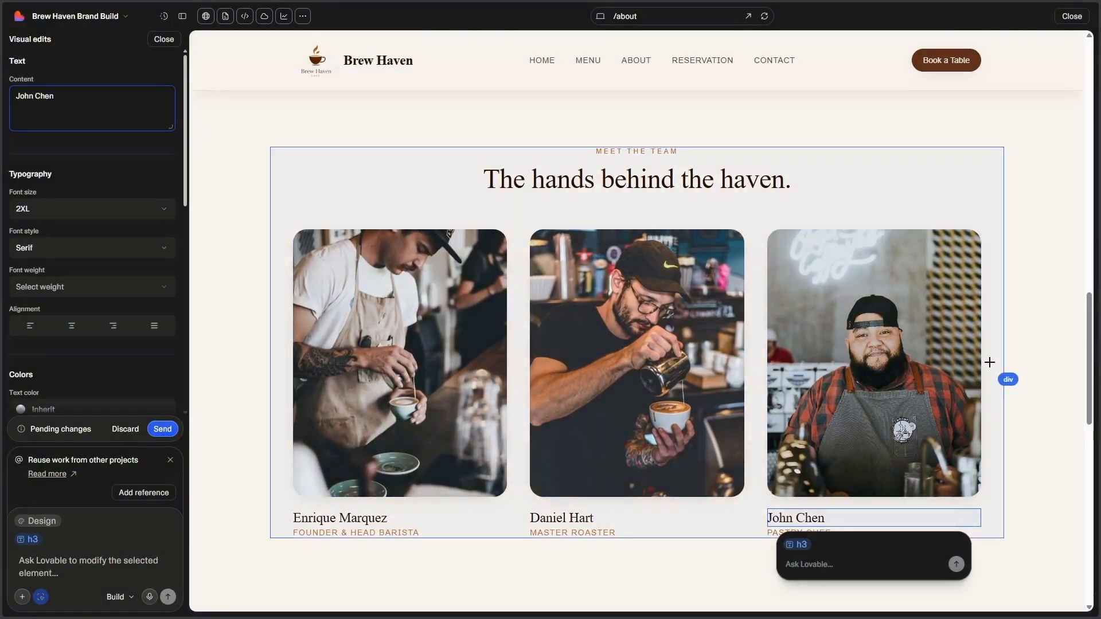
- Update the founder's and pastry chef's names on their team cards and submit the pending visual edits
key("BackSpace")
scroll(990, 361, "down", 1)
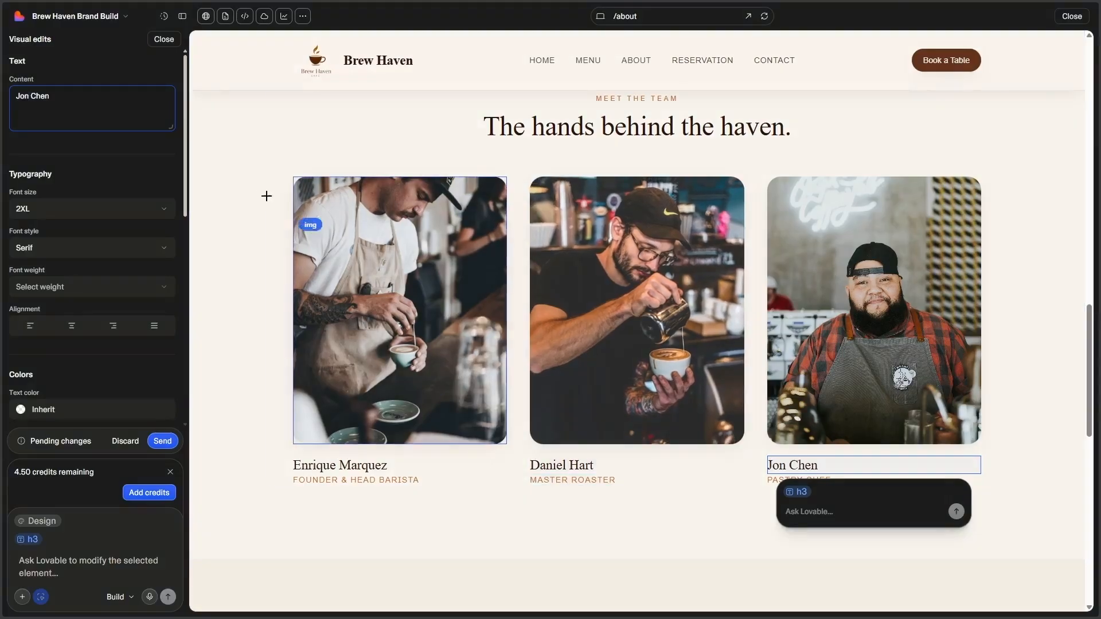
left_click(232, 243)
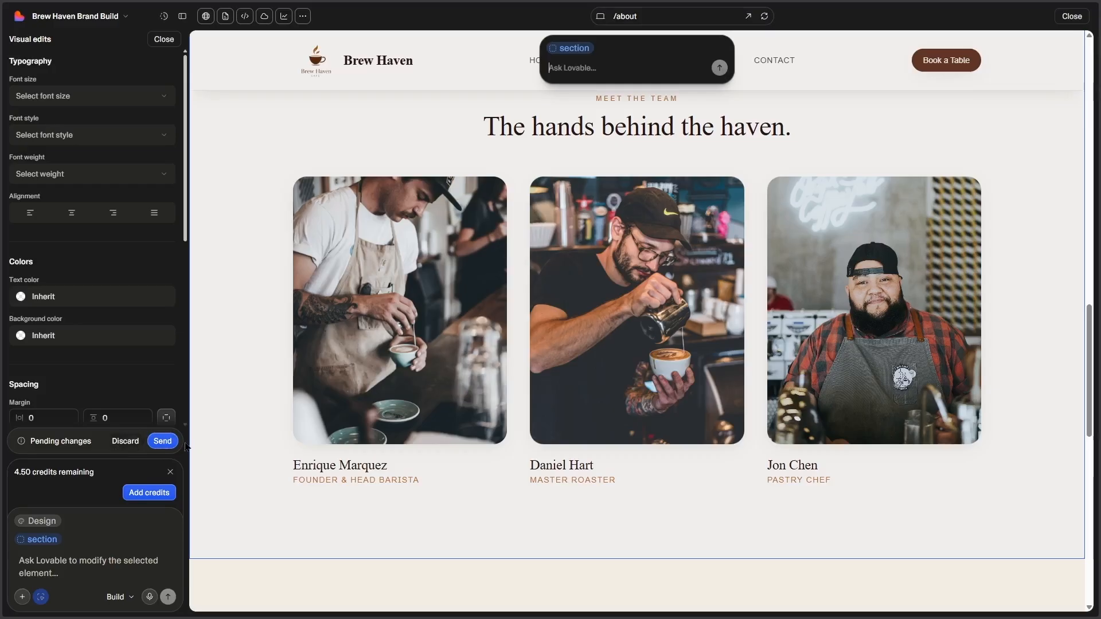
left_click(163, 442)
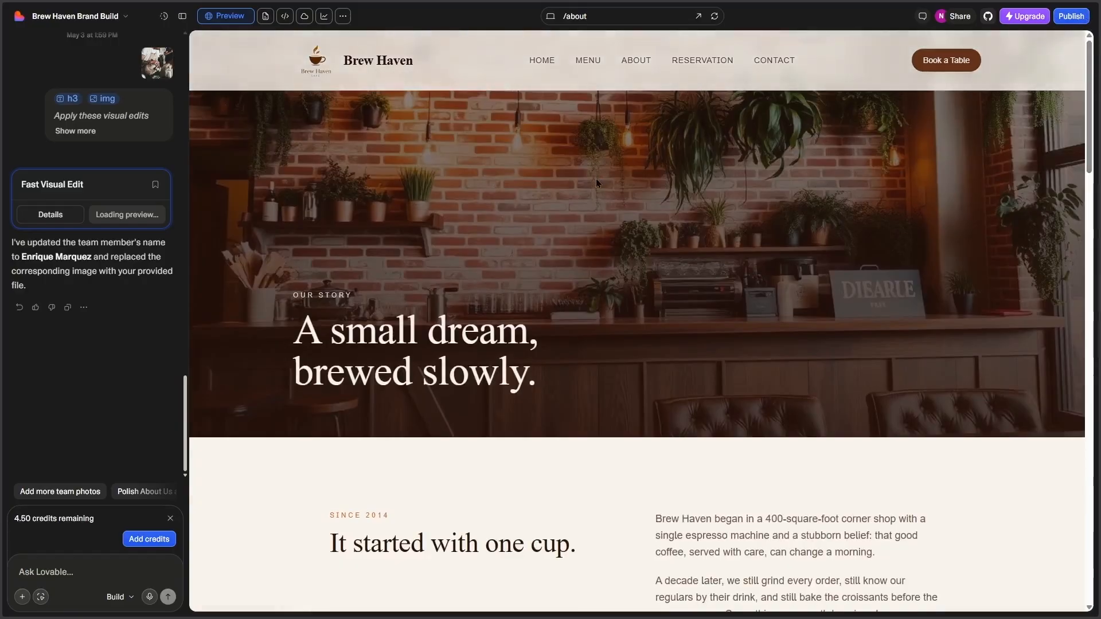
- Return to the Home page and start publishing with the URL brew-haven-haven.lovable.app and Public visibility
left_click(551, 67)
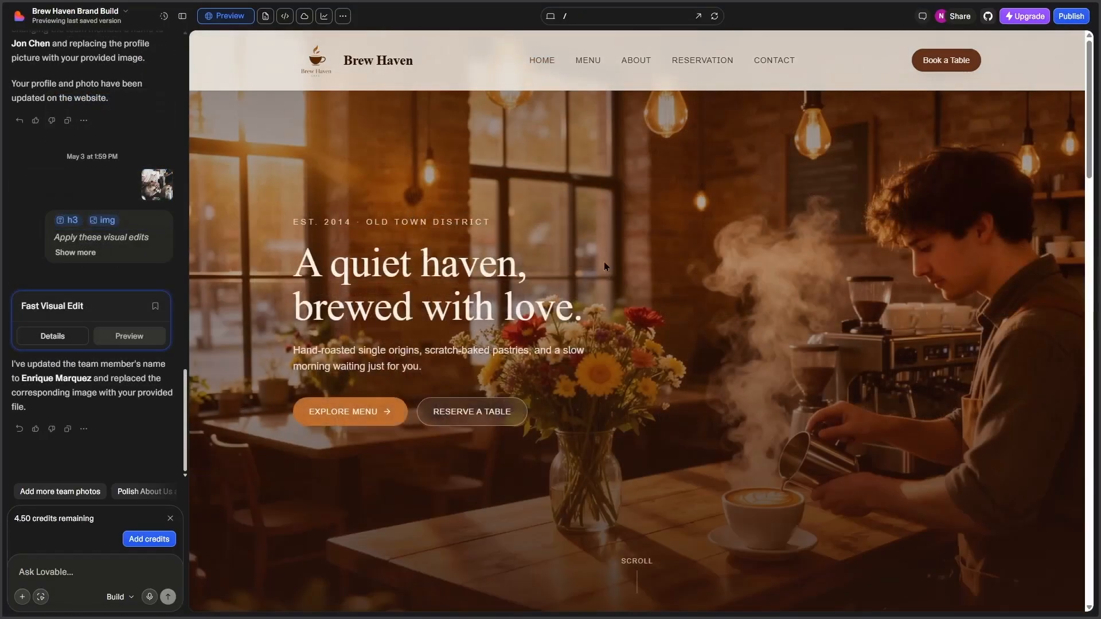
left_click(1073, 17)
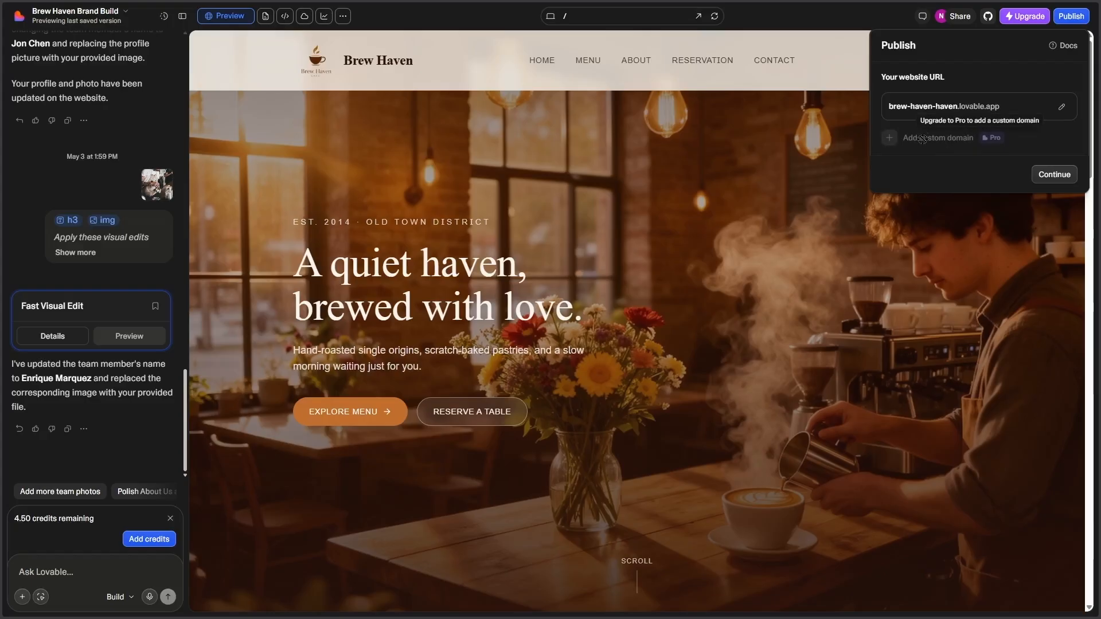
left_click(1062, 179)
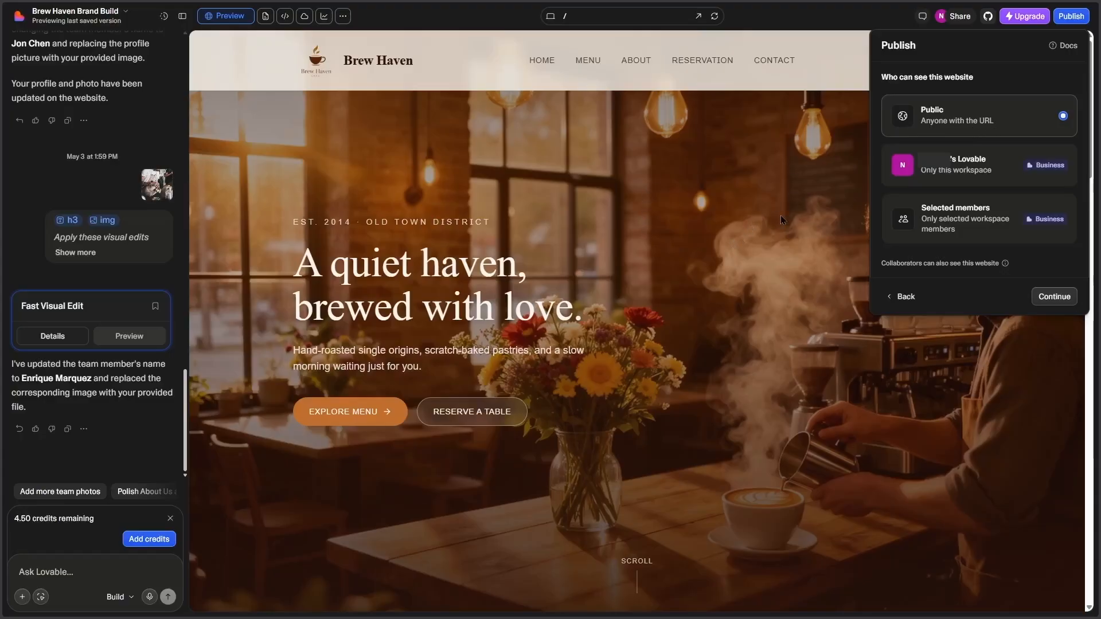
left_click(1053, 296)
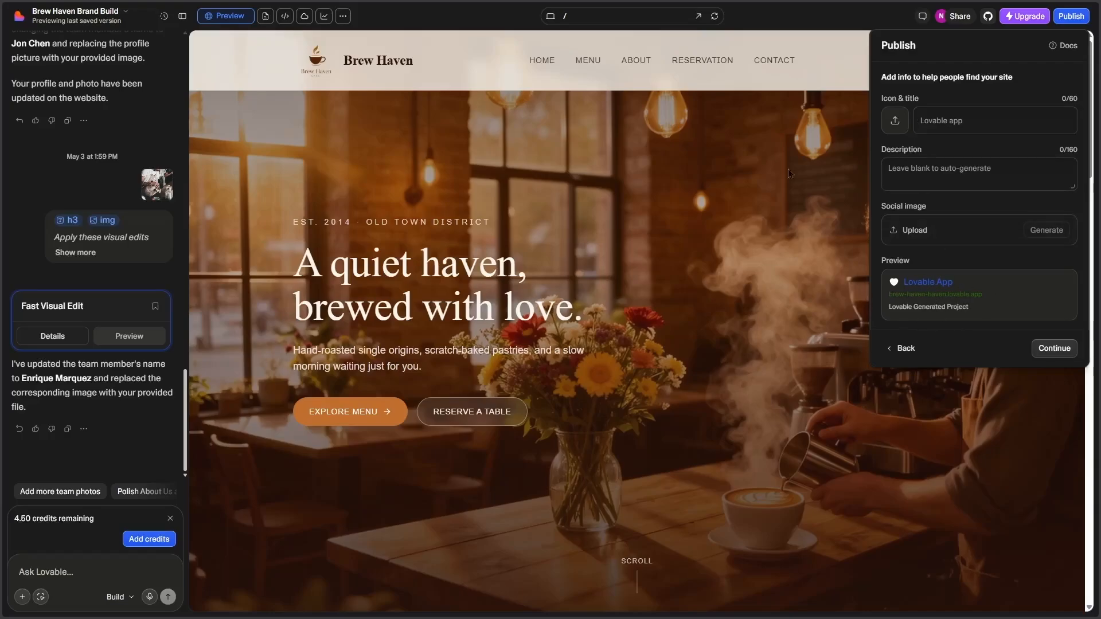
- Set the published site's title to "Brew Haven", leave the description blank, and publish the website
left_click(996, 119)
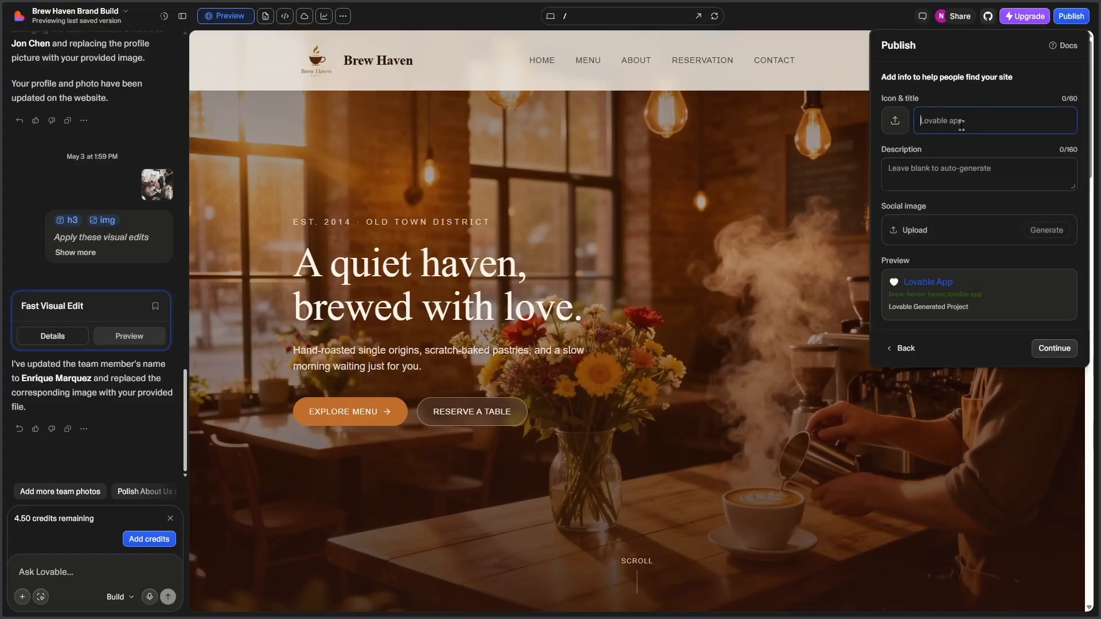
type("Brew Haven")
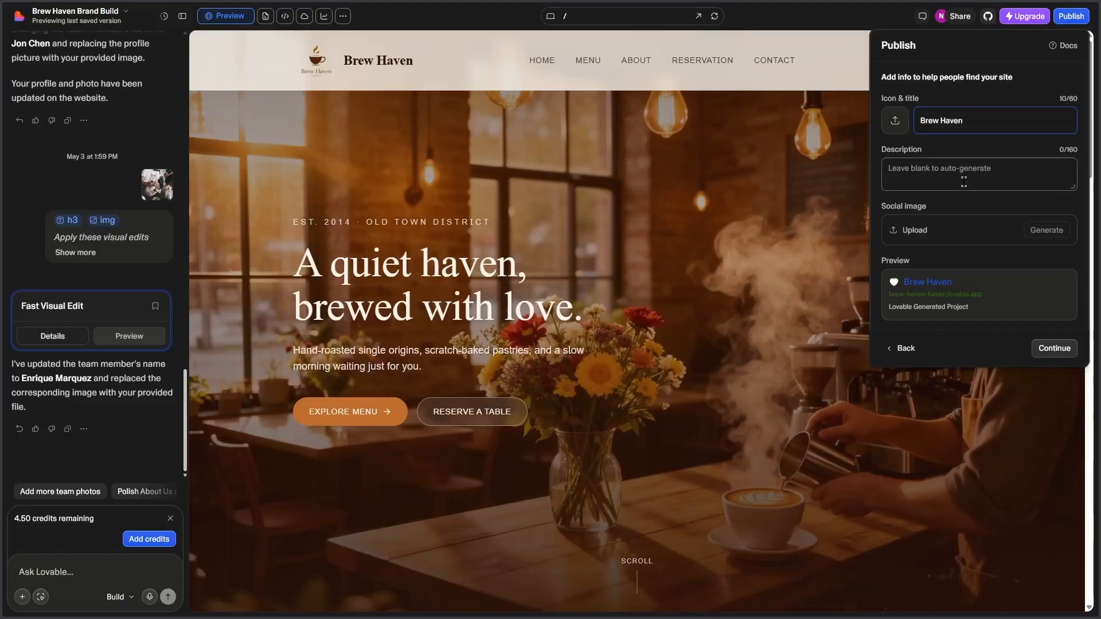
left_click(1045, 352)
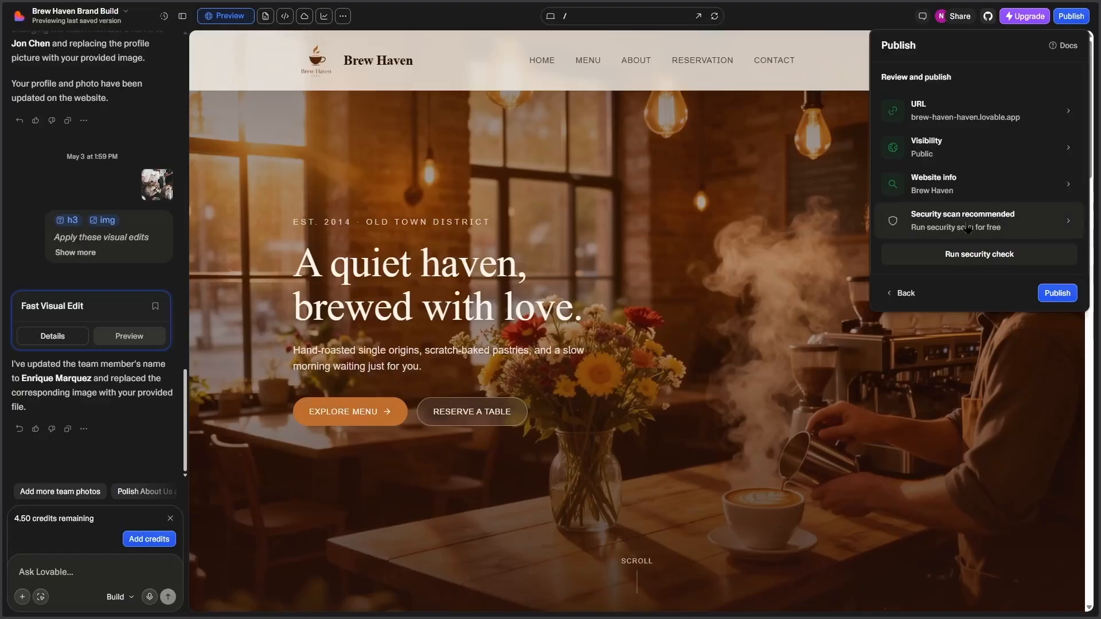
left_click(1057, 292)
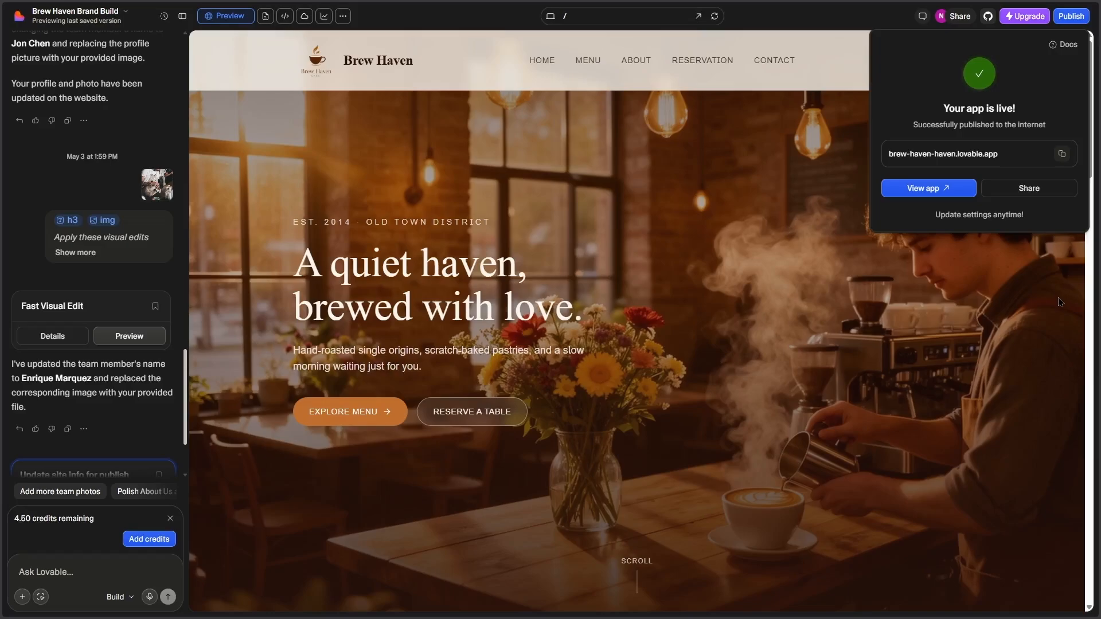
- Open the live published site and look through the Home page's sections
left_click(939, 189)
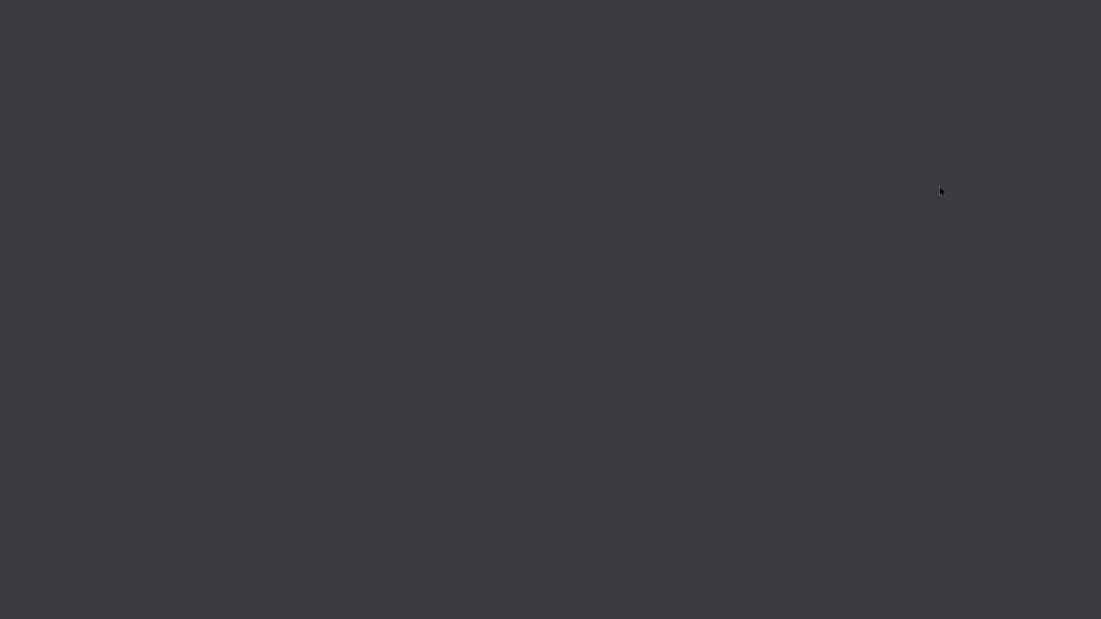
scroll(1095, 57, "down", 10)
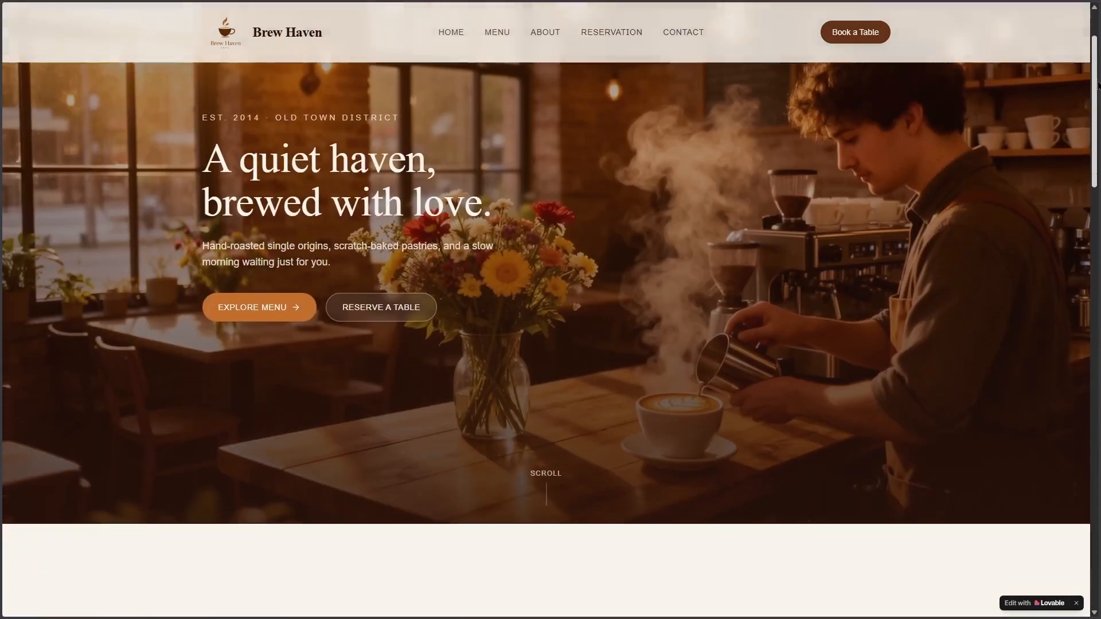
scroll(545, 338, "down", 10)
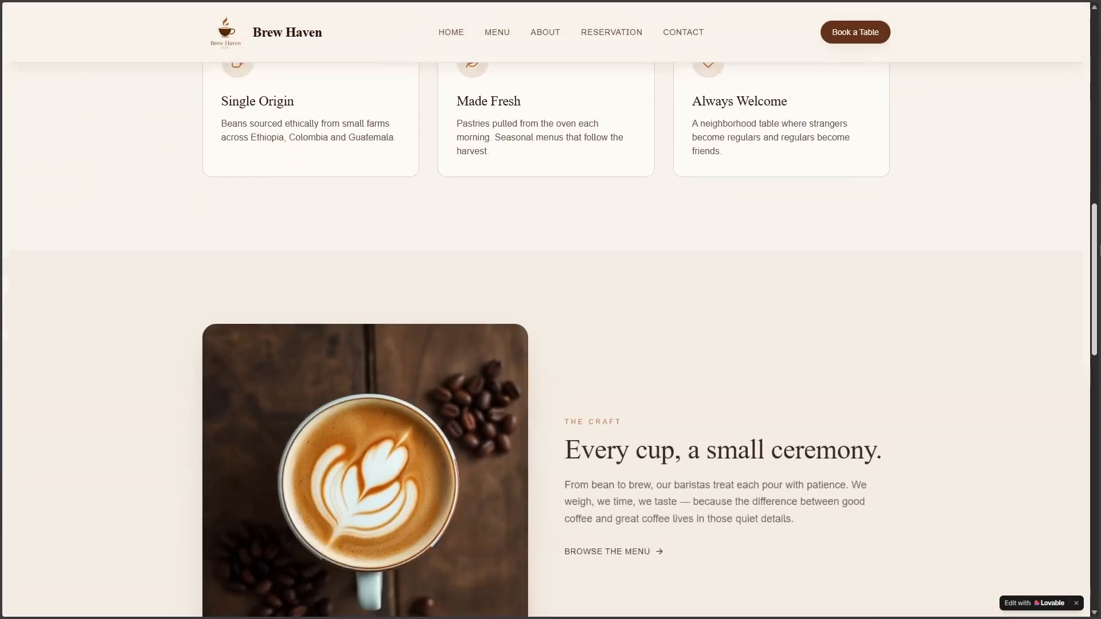
left_click_drag(1099, 355, 1086, 39)
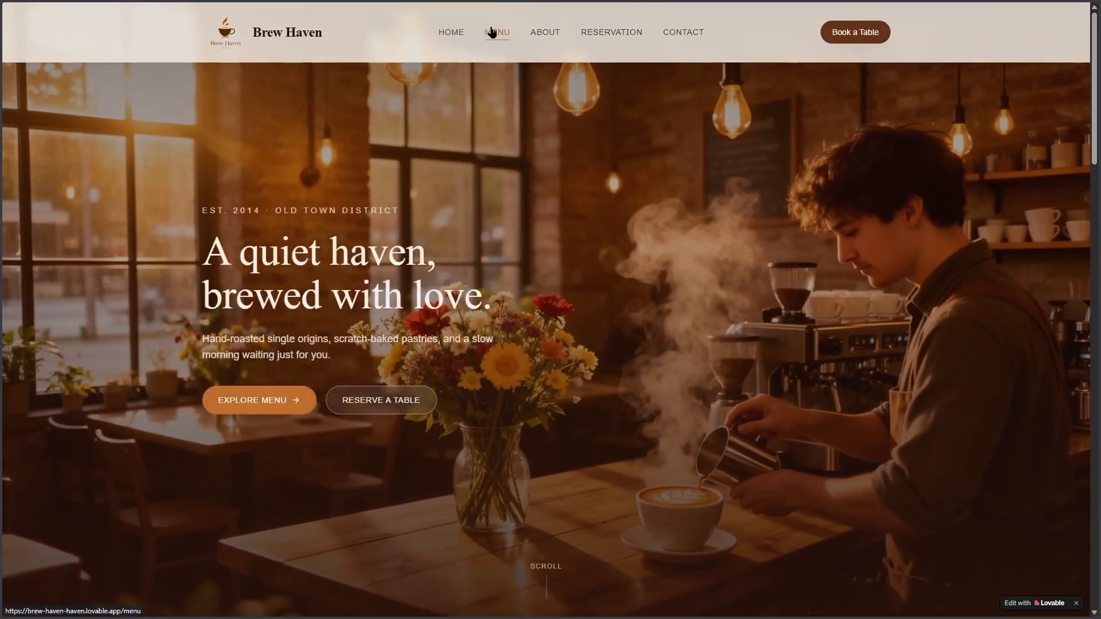
- Review the published site's Menu page and the booking form on its Reservation page
left_click(507, 60)
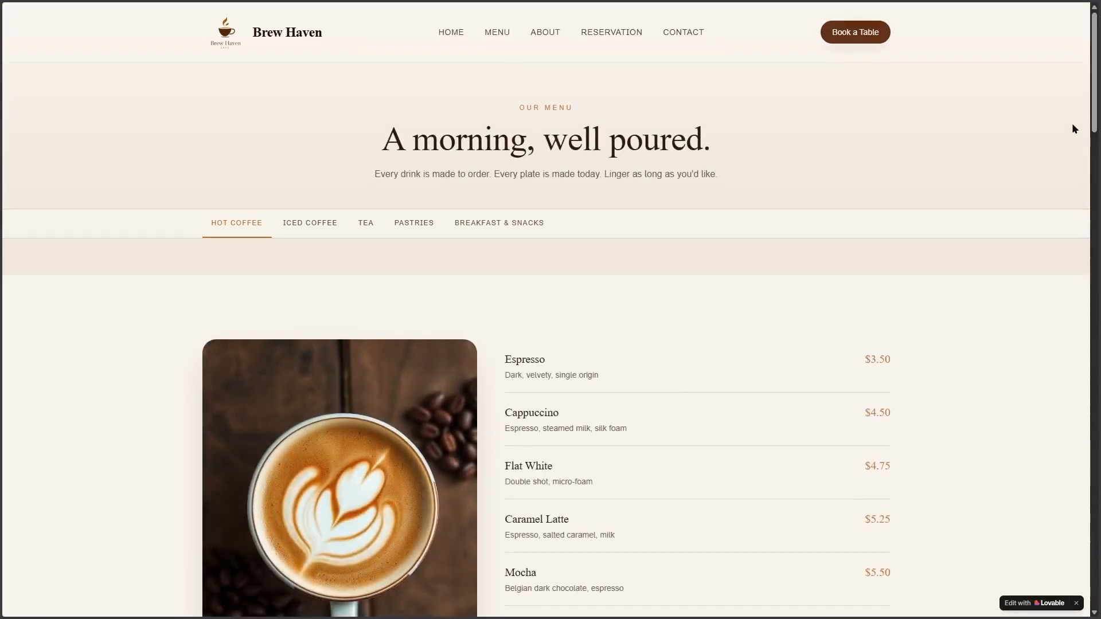
left_click_drag(1094, 107, 1069, 86)
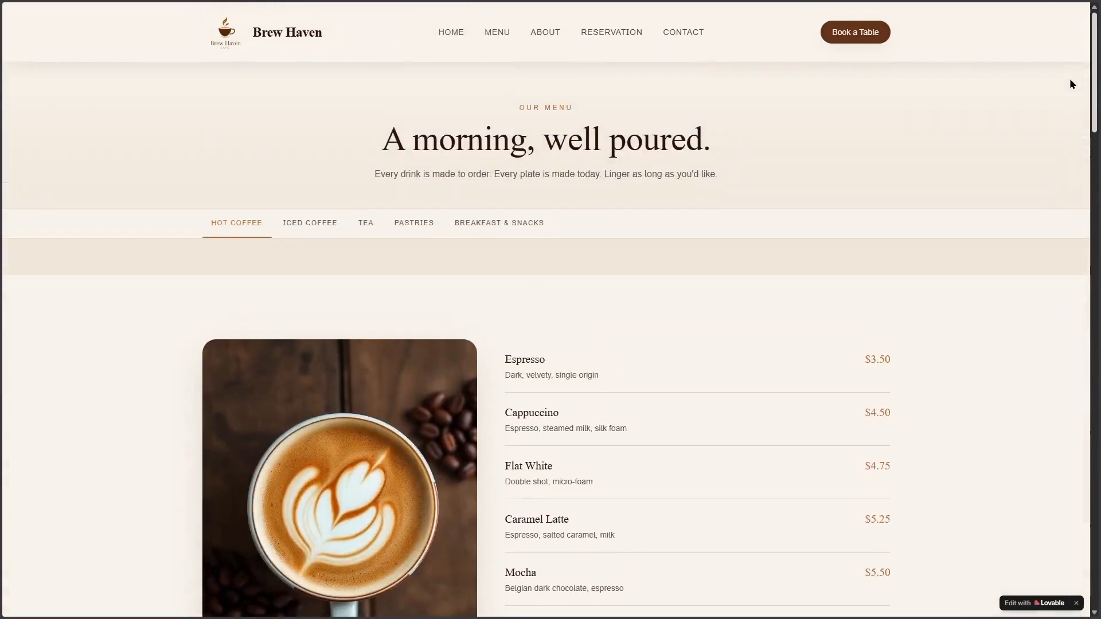
left_click(617, 36)
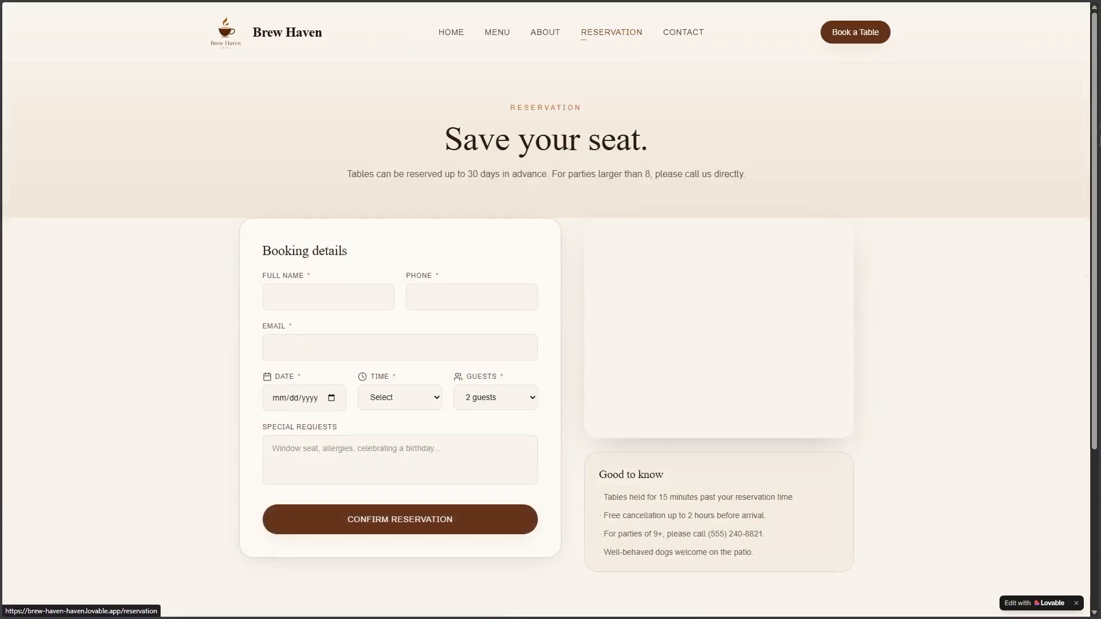
scroll(570, 278, "down", 2)
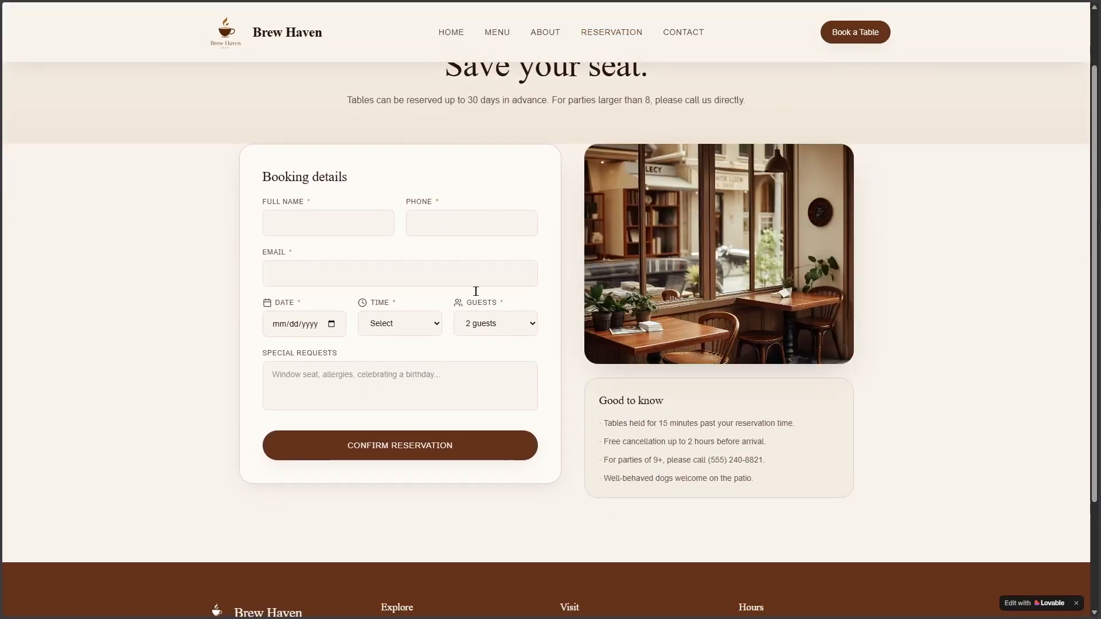
- Test the Home page's Reserve a Table link on the published site and return to the Home page
left_click(456, 34)
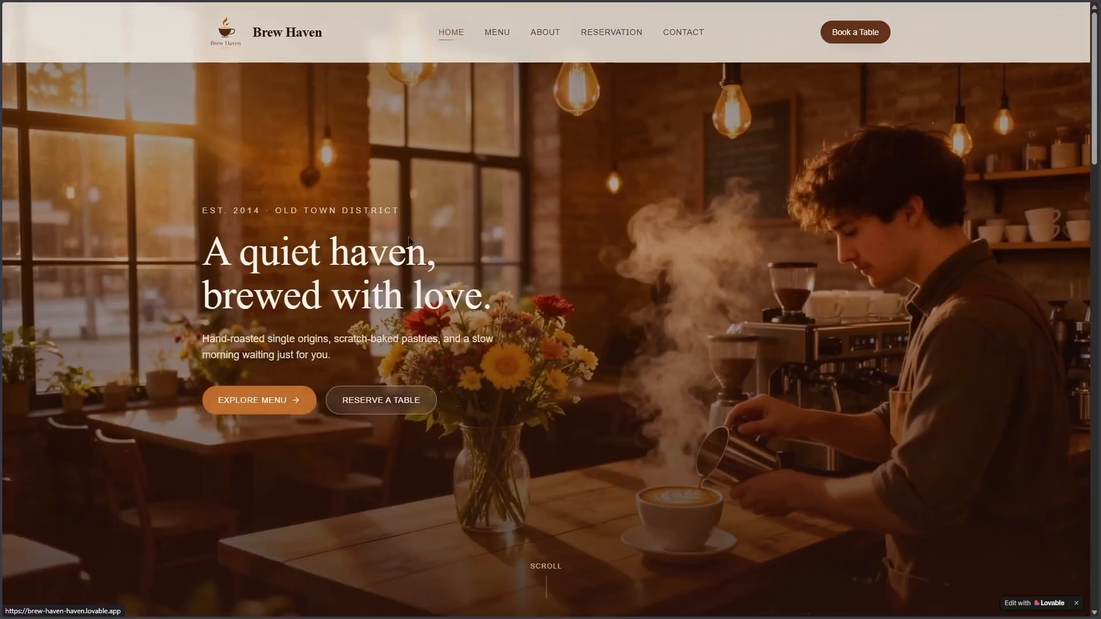
left_click(361, 403)
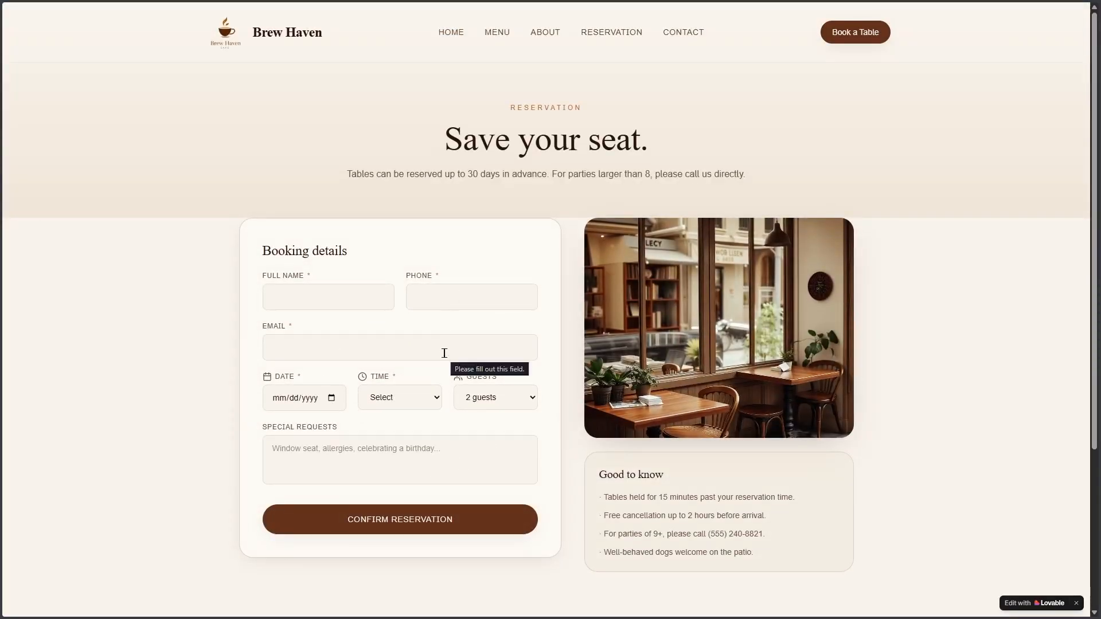
left_click(453, 35)
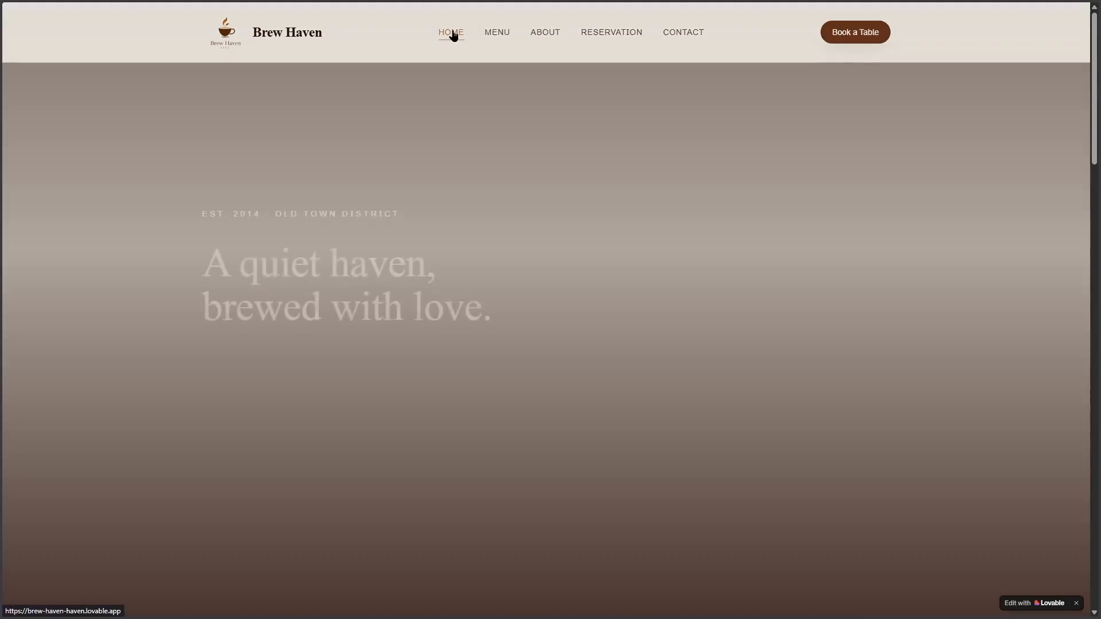